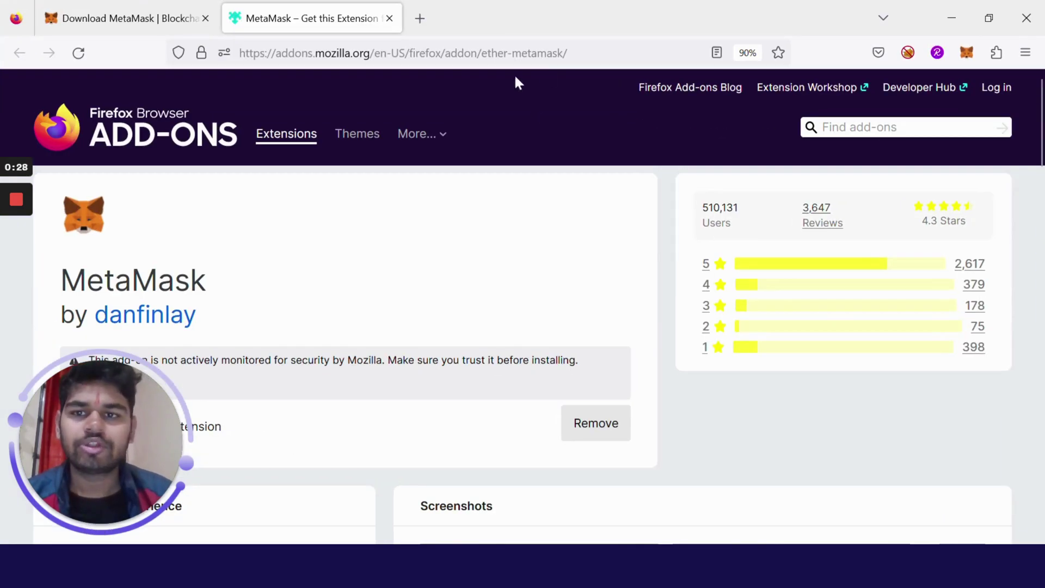
- Open a fresh tab and close the old MetaMask add-on and Download MetaMask tabs
click(423, 18)
click(389, 18)
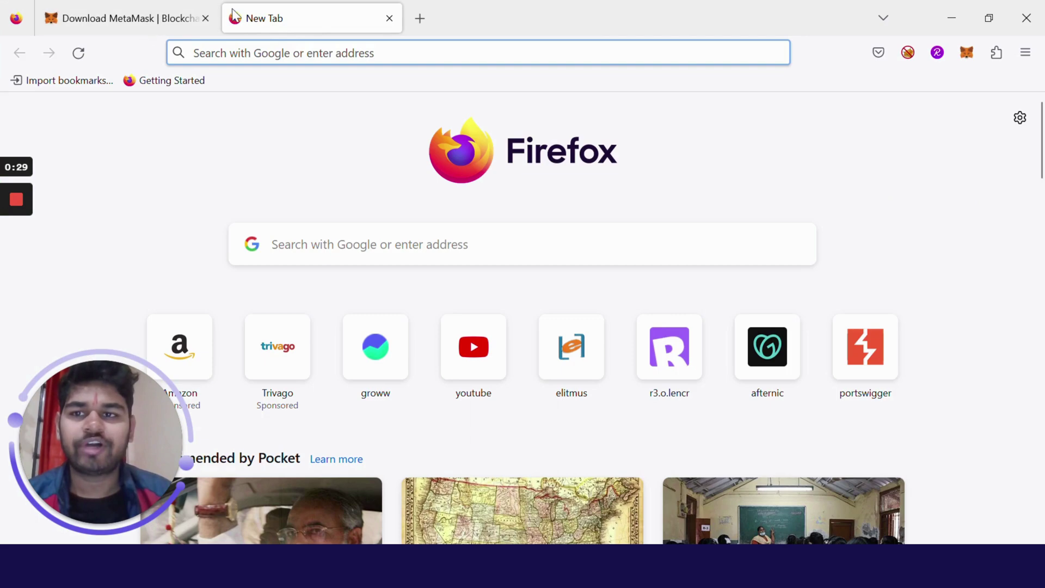
click(205, 18)
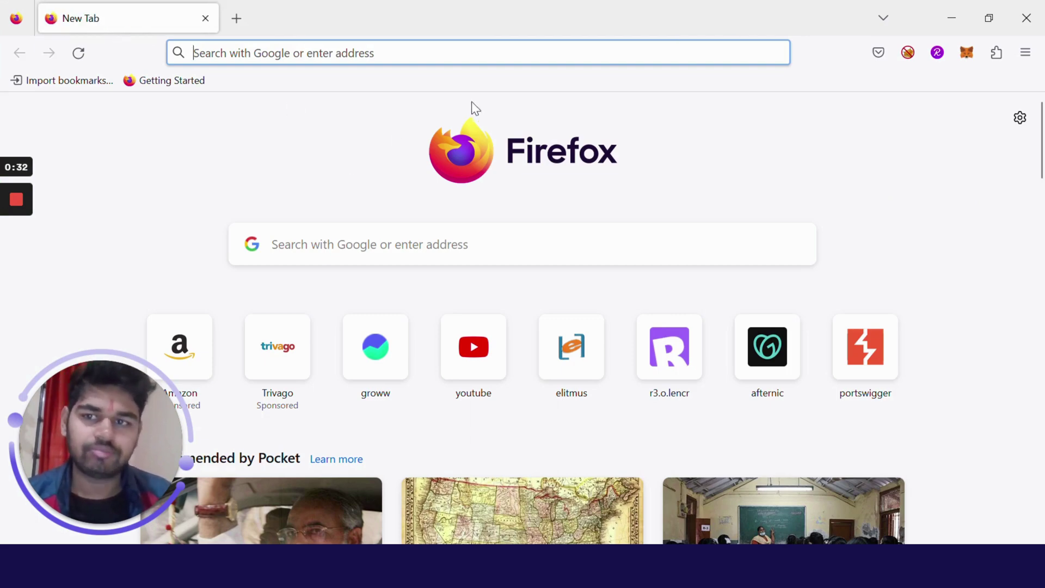
- Search Google for 'metamask' and open the official metamask.io site
text(metamask)
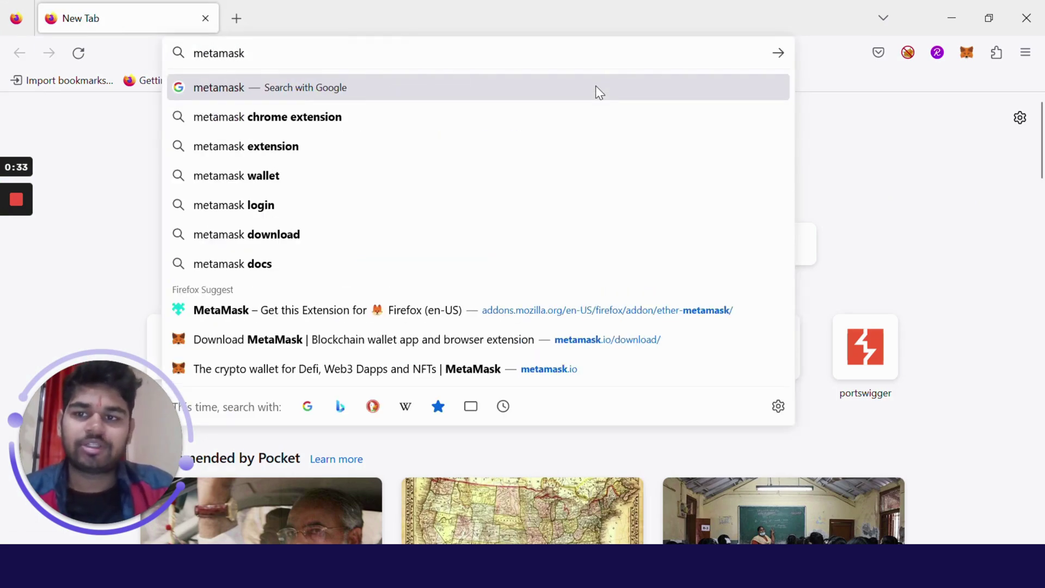
key(Return)
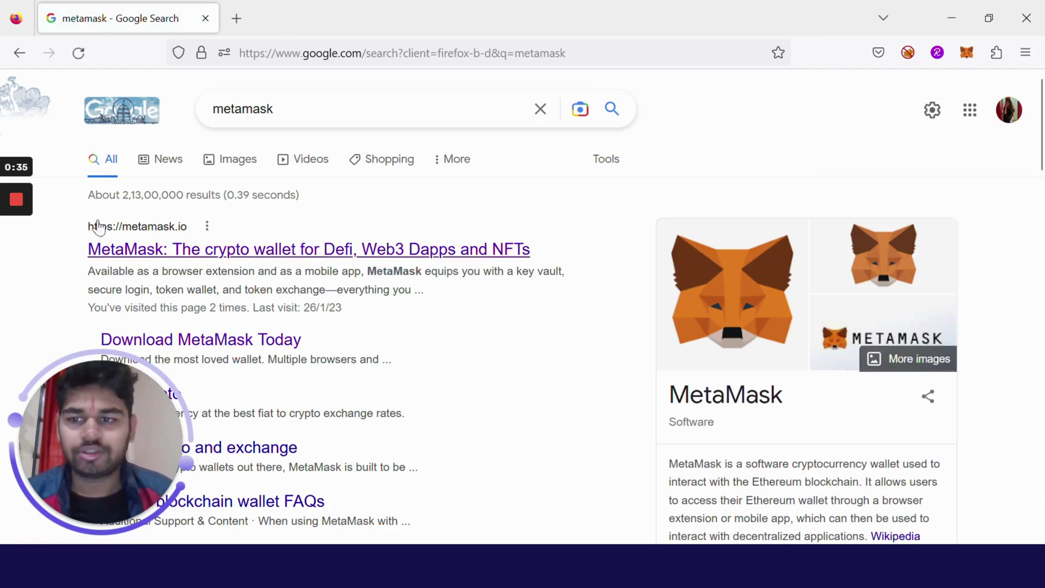
drag(93, 226, 122, 248)
click(234, 251)
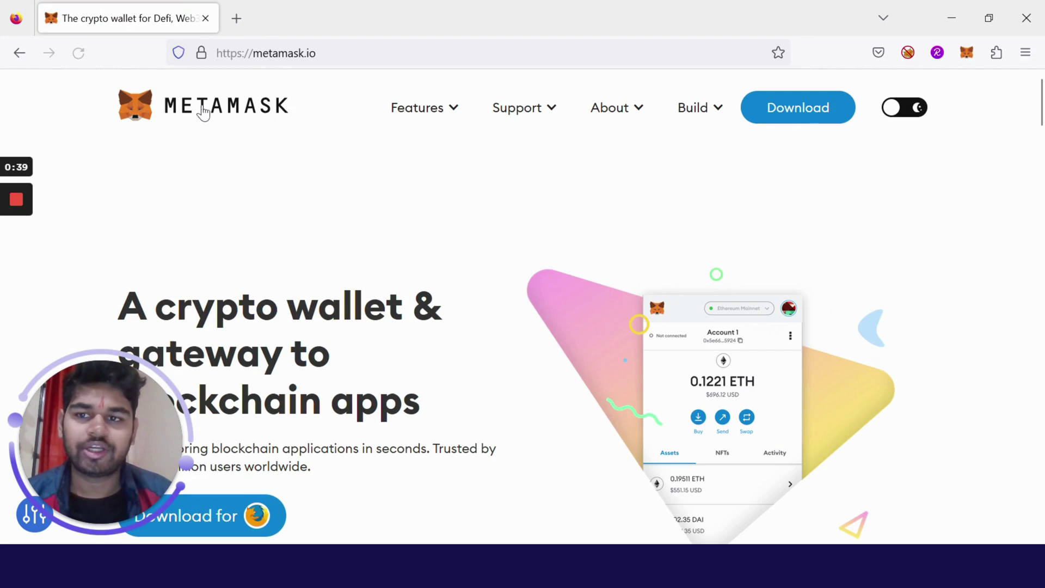
- Go to the MetaMask download page and scroll to the Firefox install option
click(786, 114)
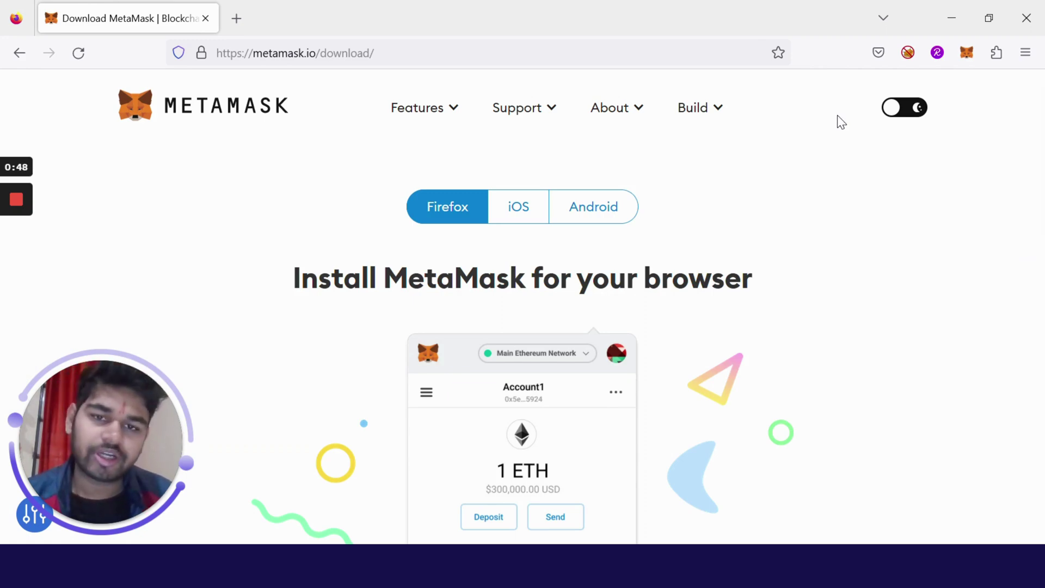
scroll(1042, 166, down, 2)
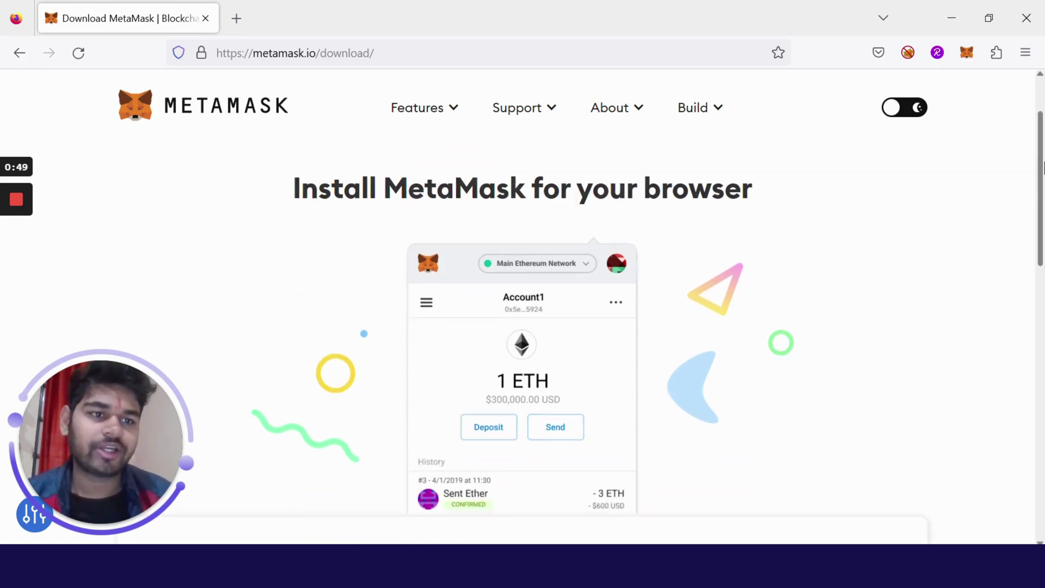
scroll(707, 151, up, 2)
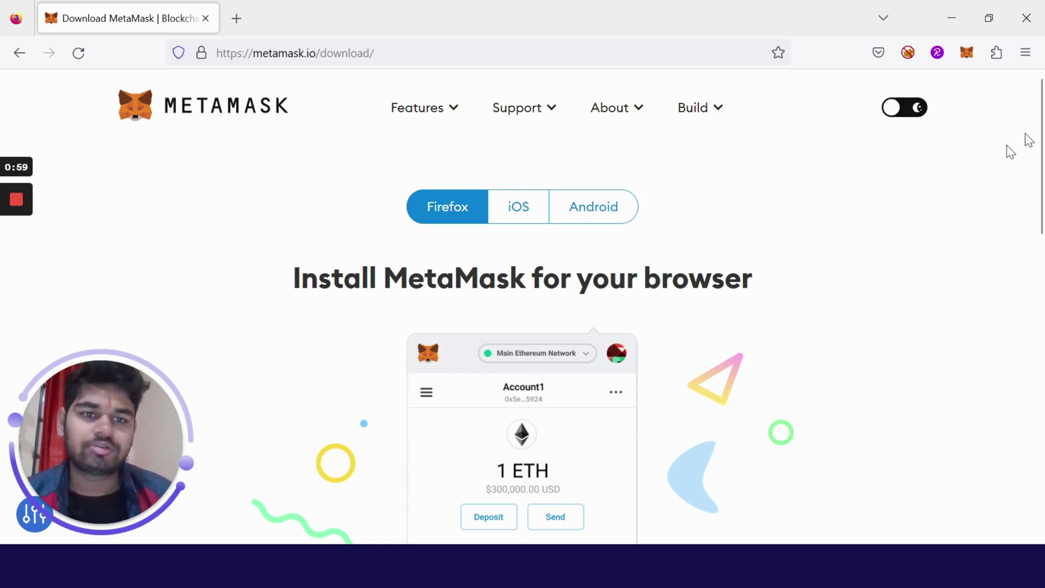
scroll(350, 226, down, 2)
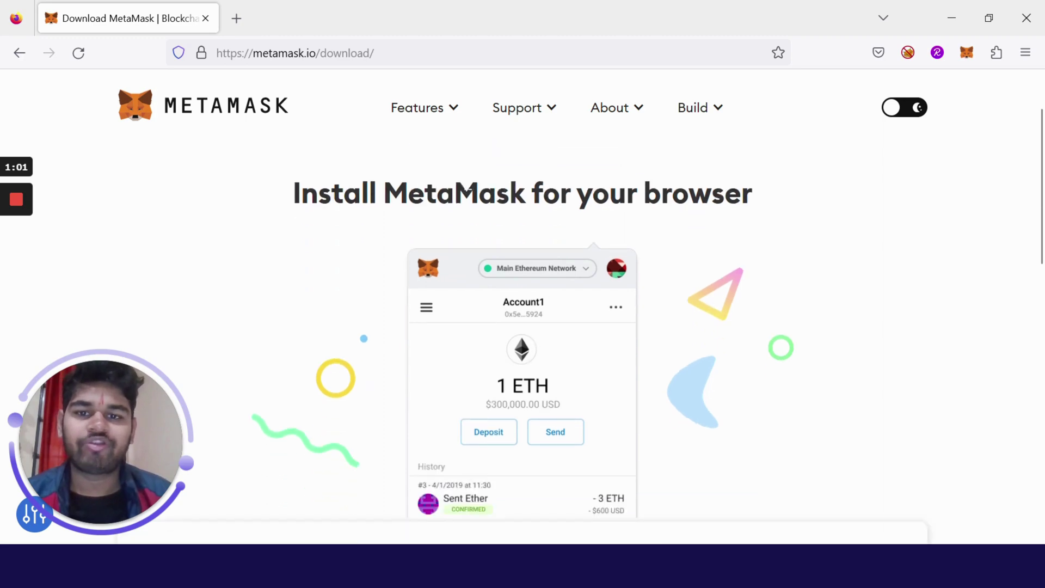
scroll(586, 206, up, 2)
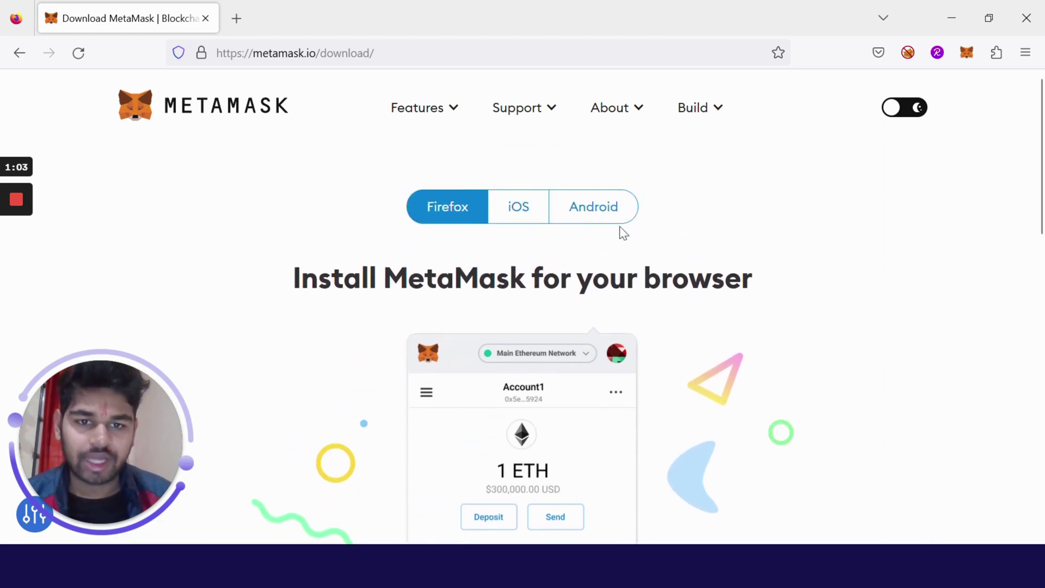
scroll(243, 238, down, 4)
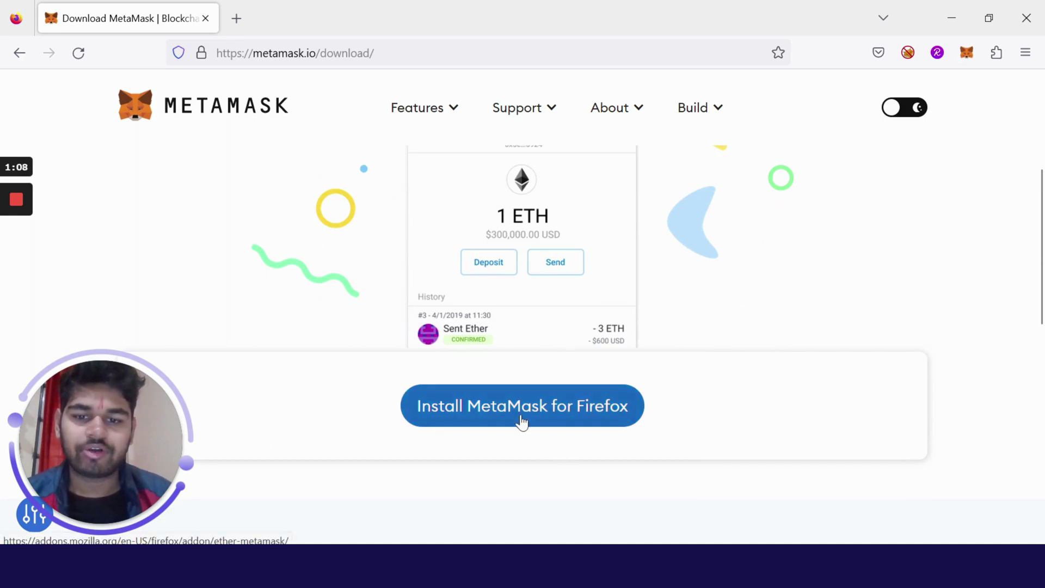
- Install MetaMask from its Firefox Add-ons listing, briefly checking the download tab
click(602, 426)
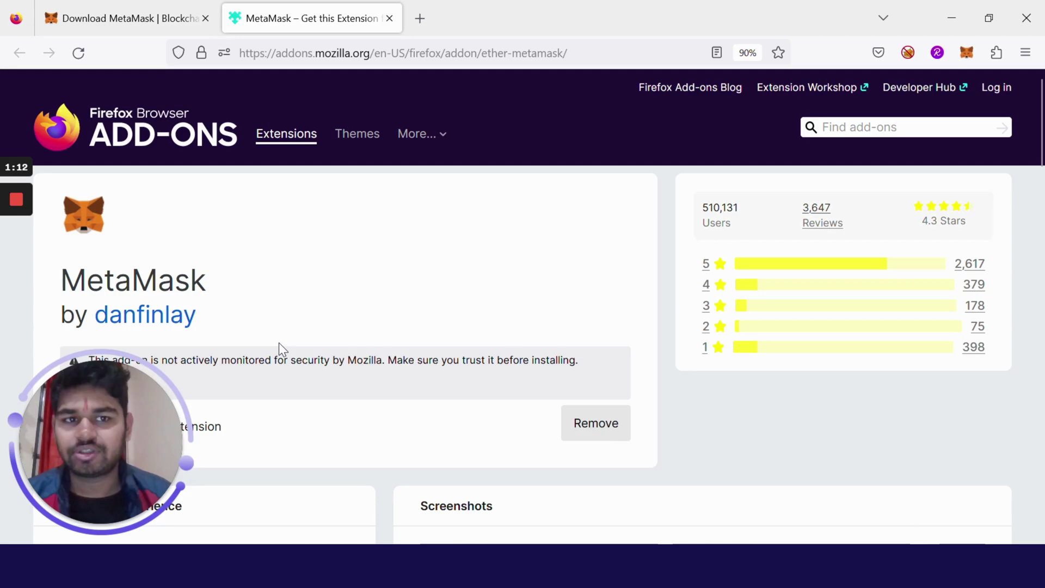
click(106, 20)
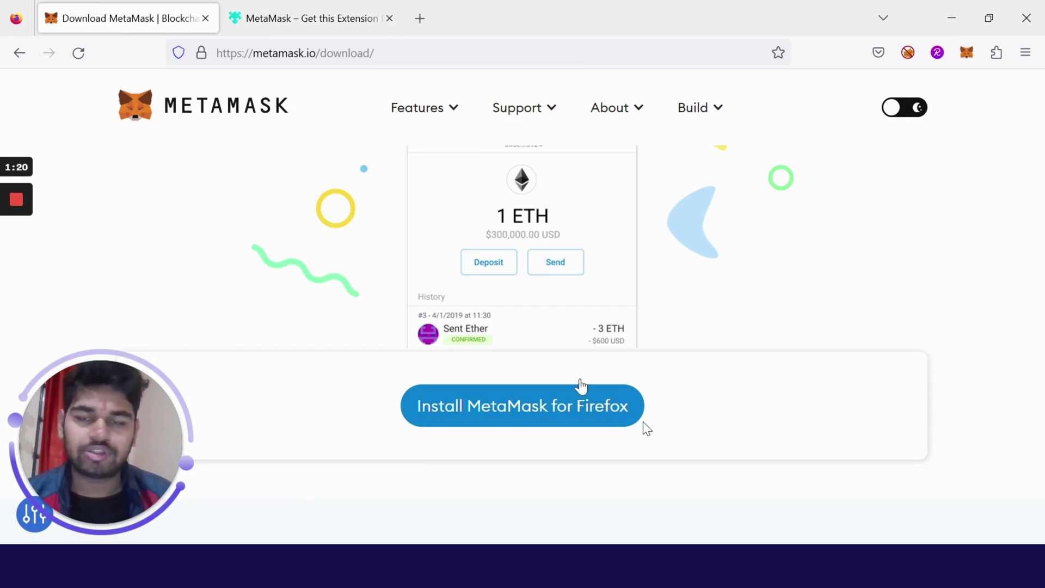
click(312, 19)
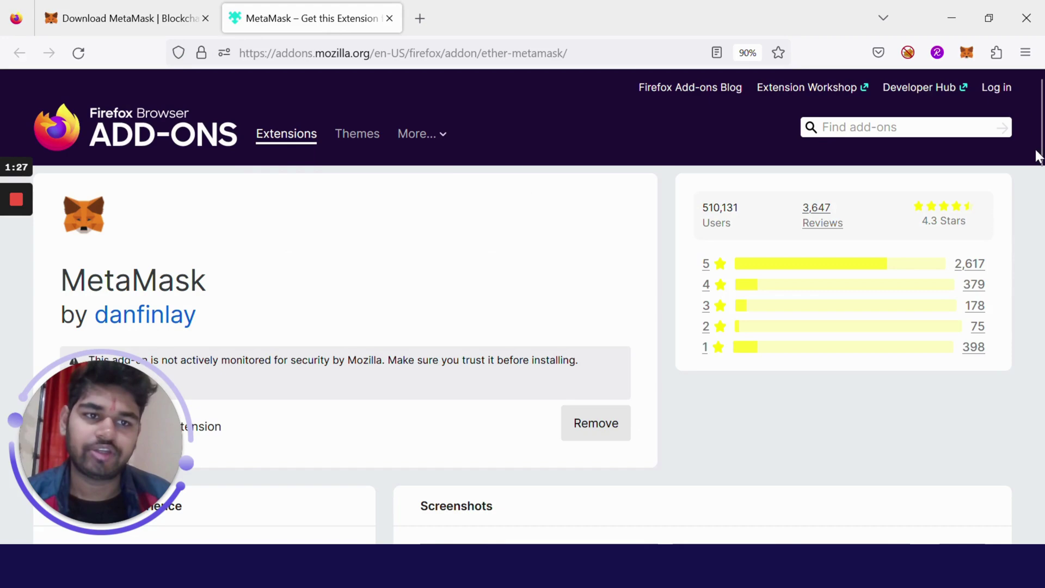
- Launch the MetaMask extension, click Get started, and agree to share anonymous usage data
click(966, 52)
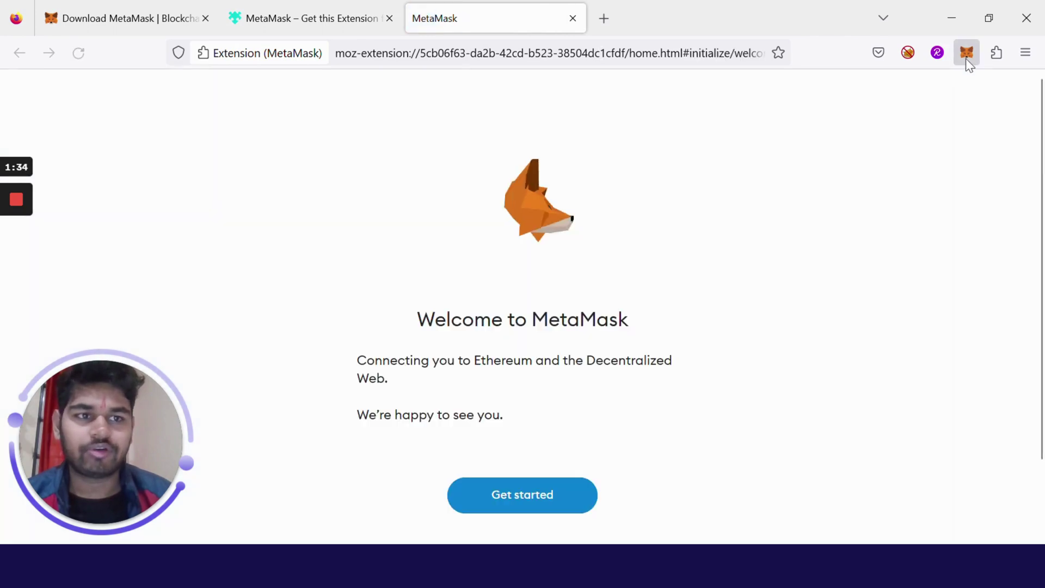
drag(416, 319, 560, 320)
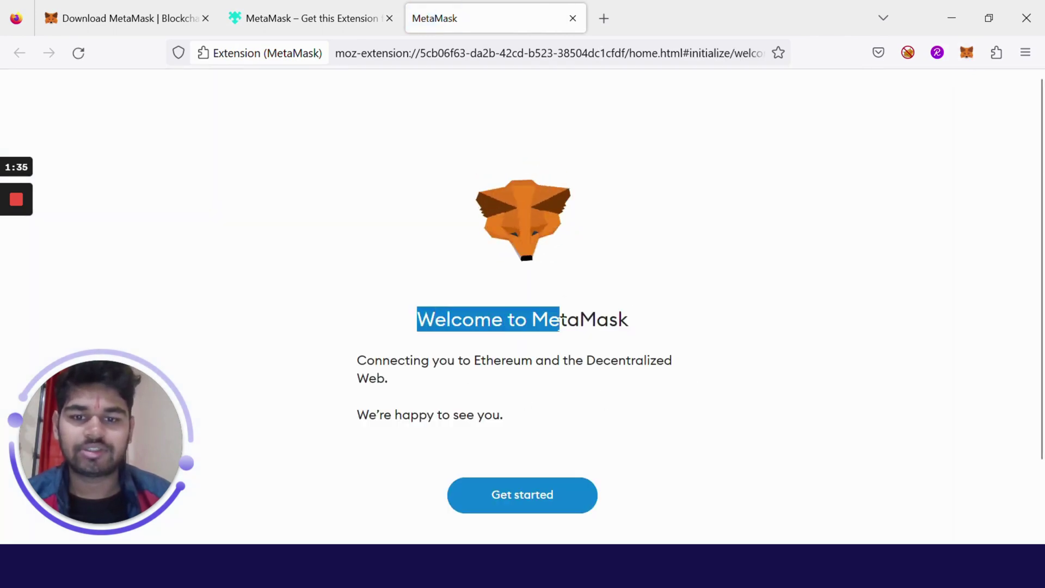
drag(366, 361, 595, 360)
drag(463, 397, 283, 389)
drag(368, 415, 630, 393)
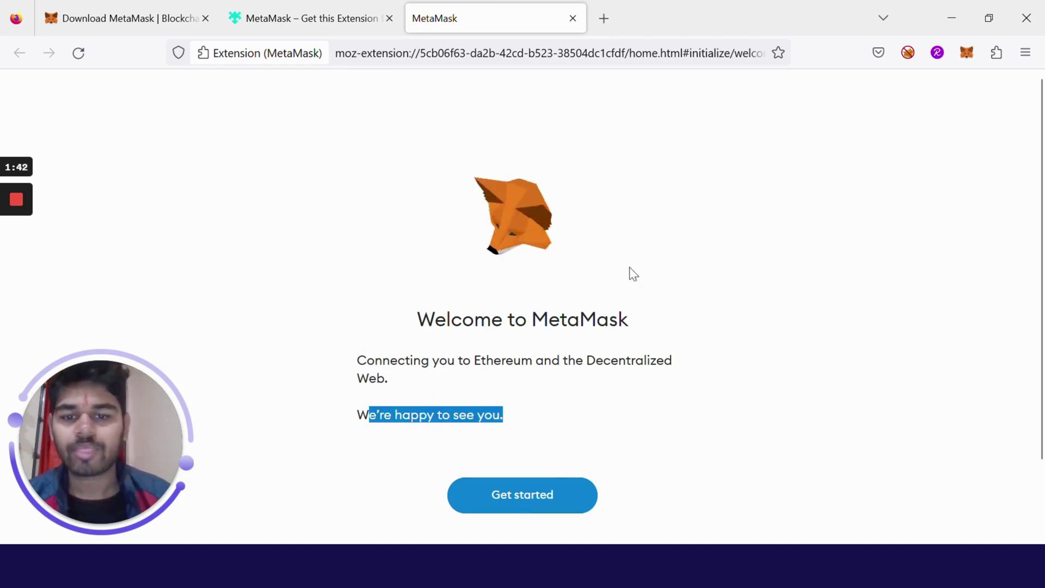
click(544, 501)
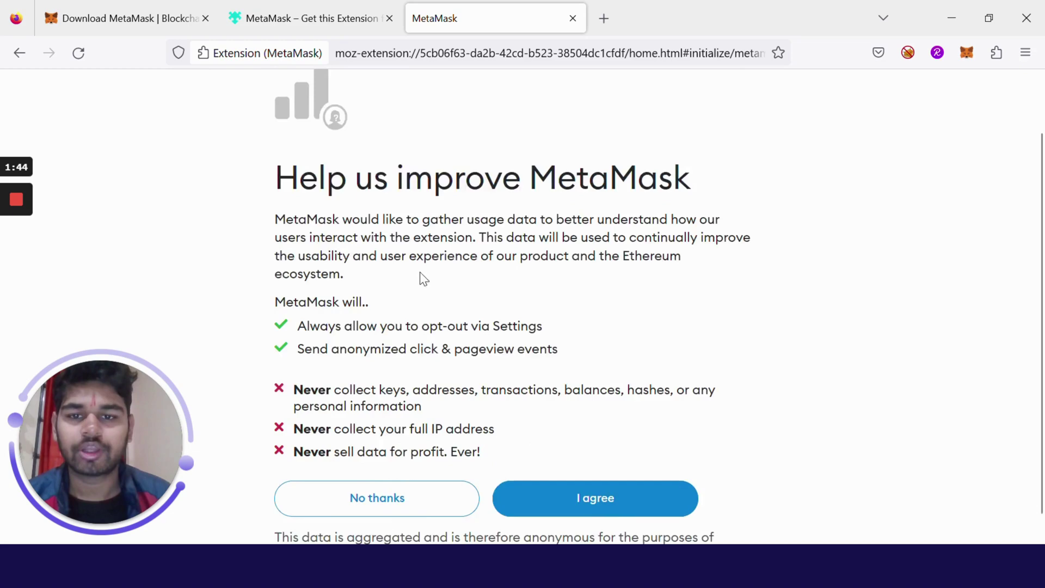
scroll(767, 307, down, 2)
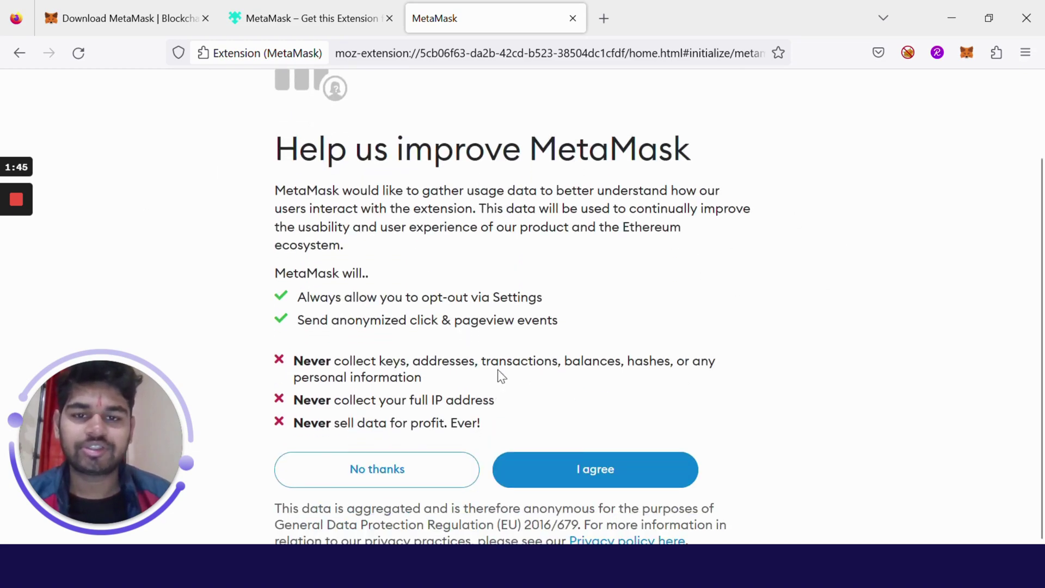
click(613, 476)
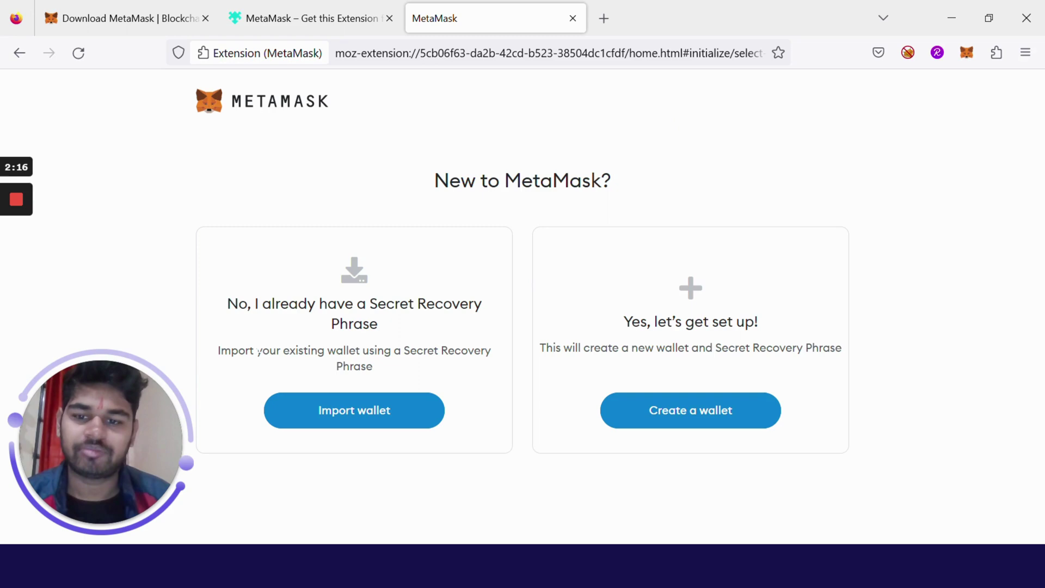
- Create a new wallet using Firefox's suggested password with the terms of use accepted
click(693, 417)
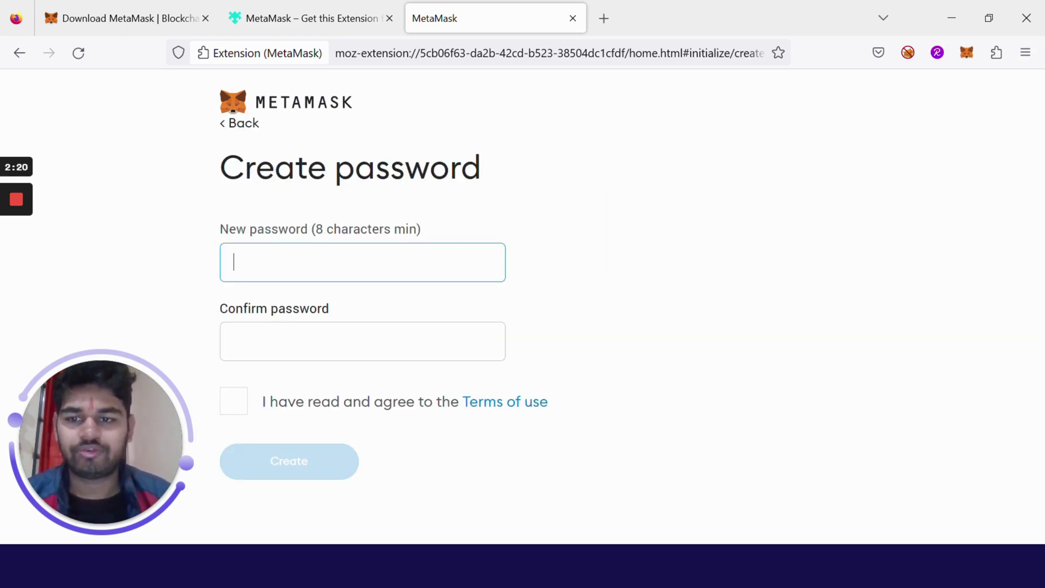
click(374, 307)
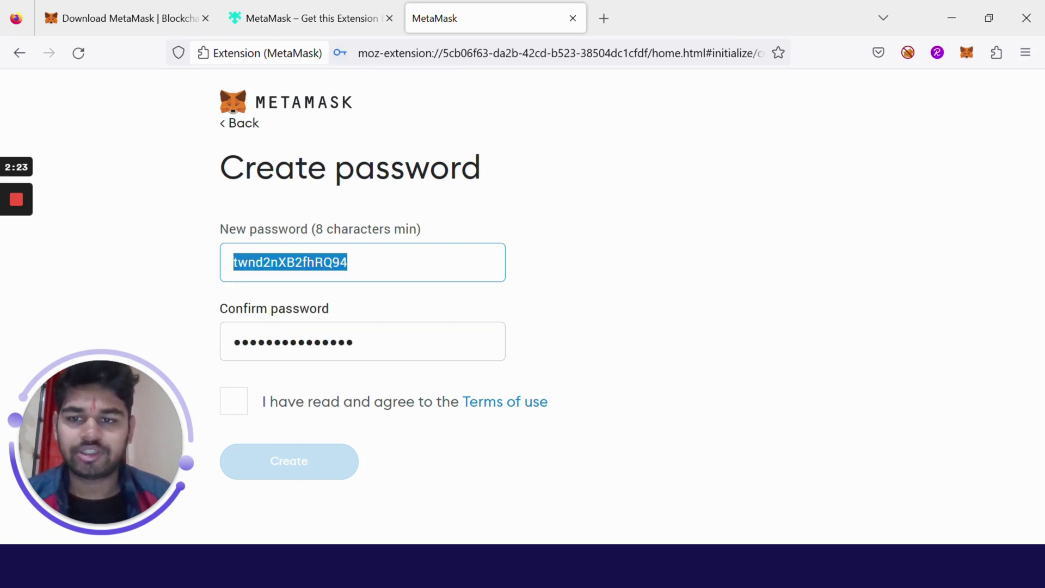
click(246, 403)
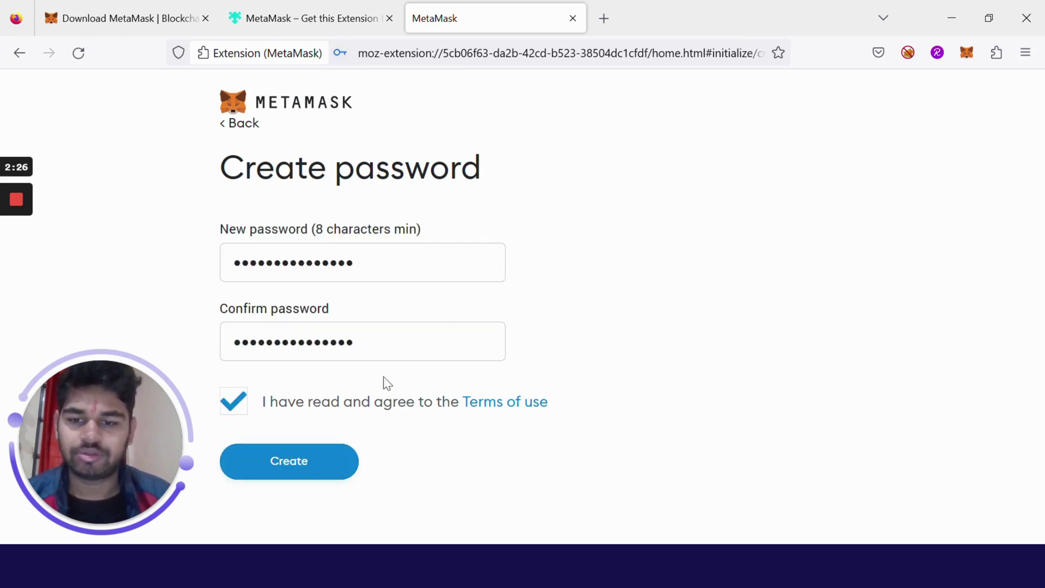
drag(279, 401, 353, 401)
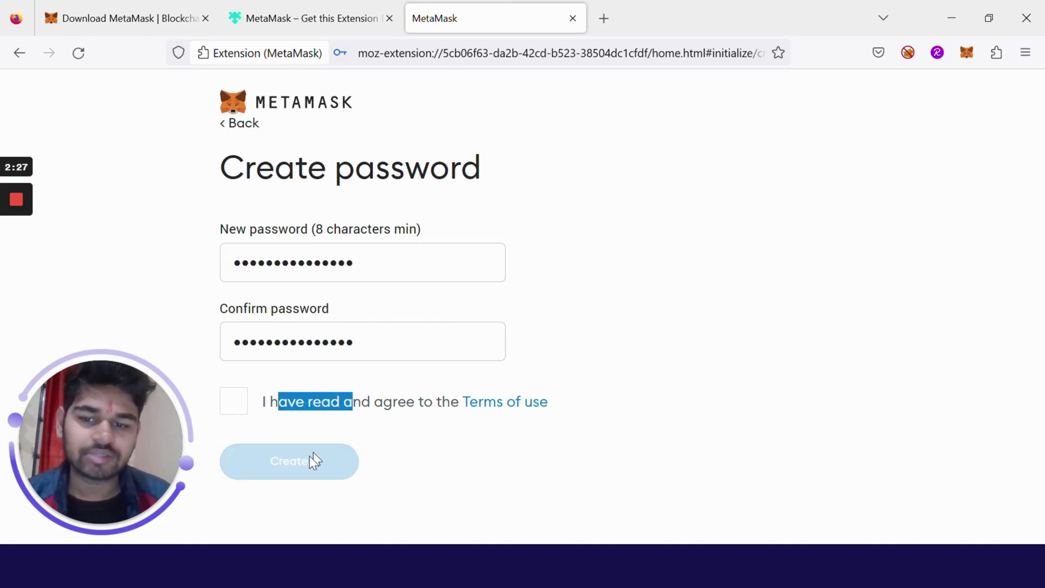
click(239, 392)
click(294, 461)
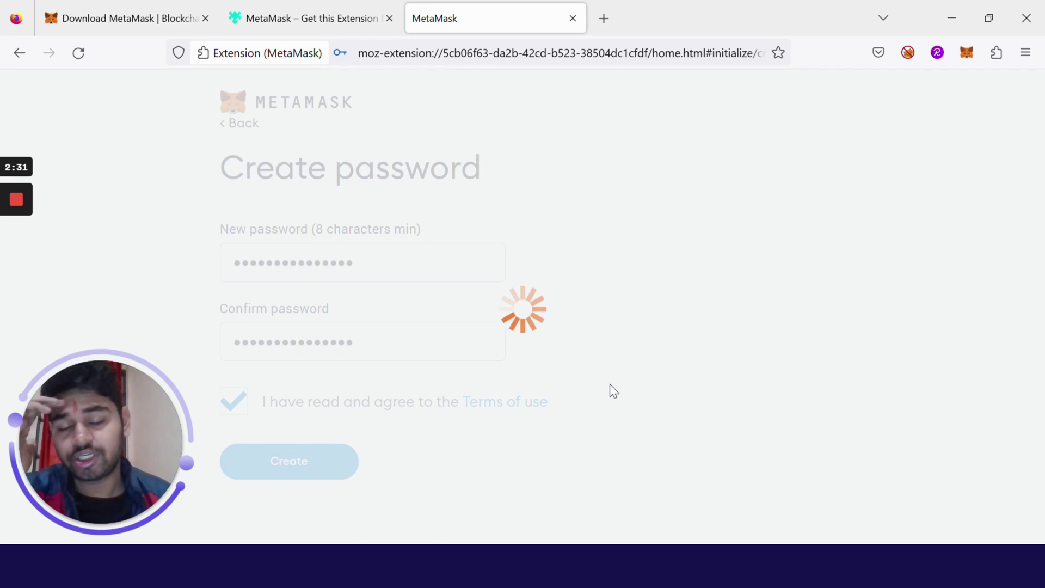
- Scroll through the Secure your wallet page, reviewing its heading and recovery-phrase video intro
scroll(713, 245, down, 2)
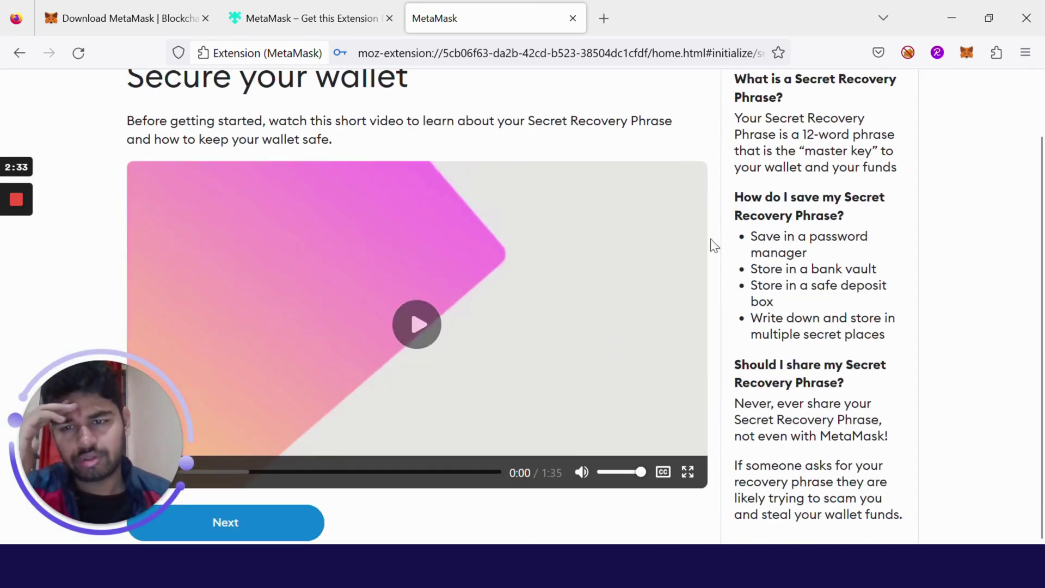
scroll(368, 191, up, 2)
scroll(488, 225, down, 1)
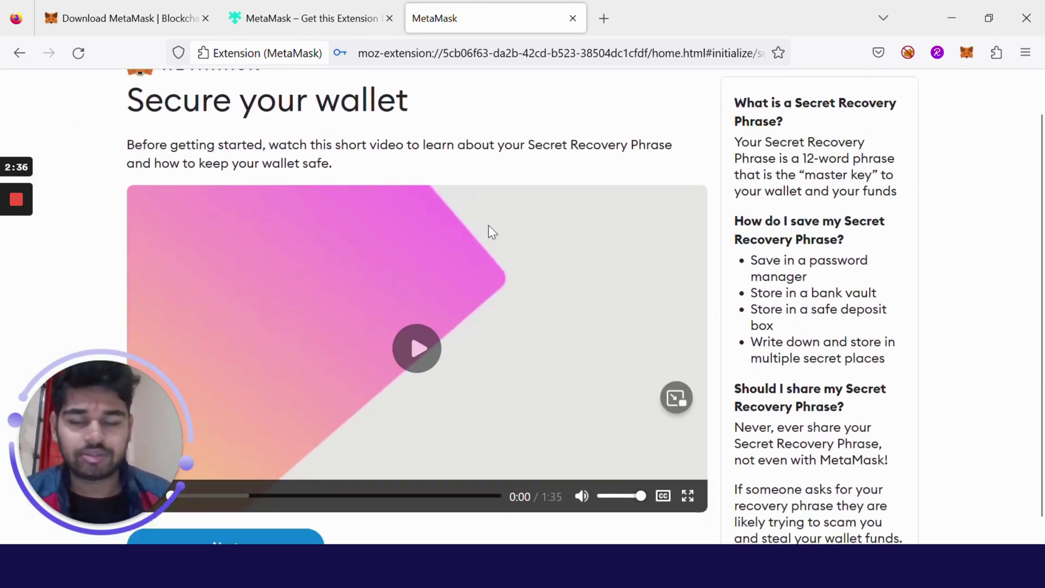
scroll(303, 198, up, 2)
drag(127, 136, 96, 161)
triple_click(121, 179)
scroll(901, 261, down, 1)
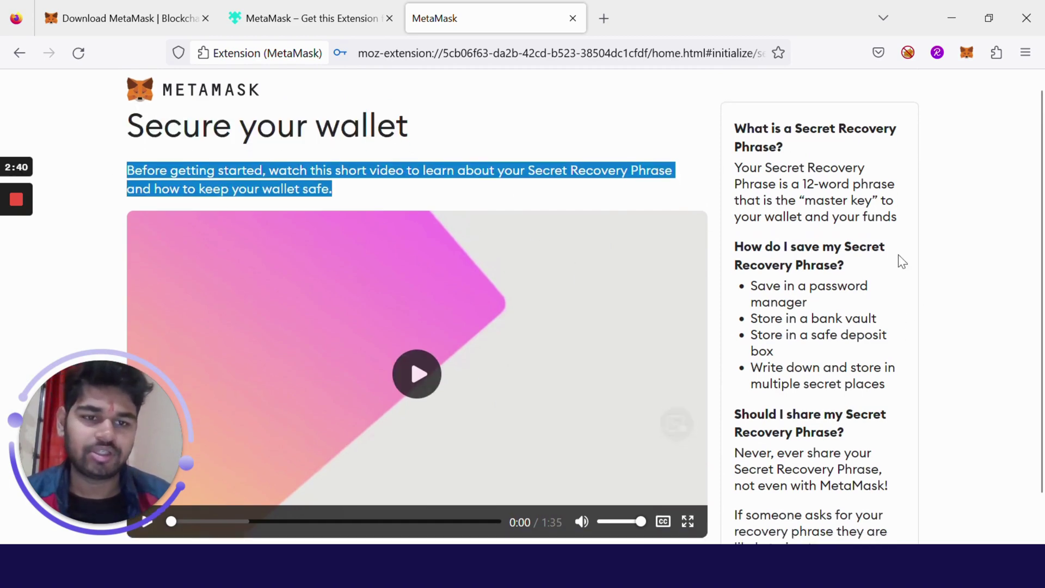
scroll(901, 261, down, 1)
scroll(900, 262, up, 2)
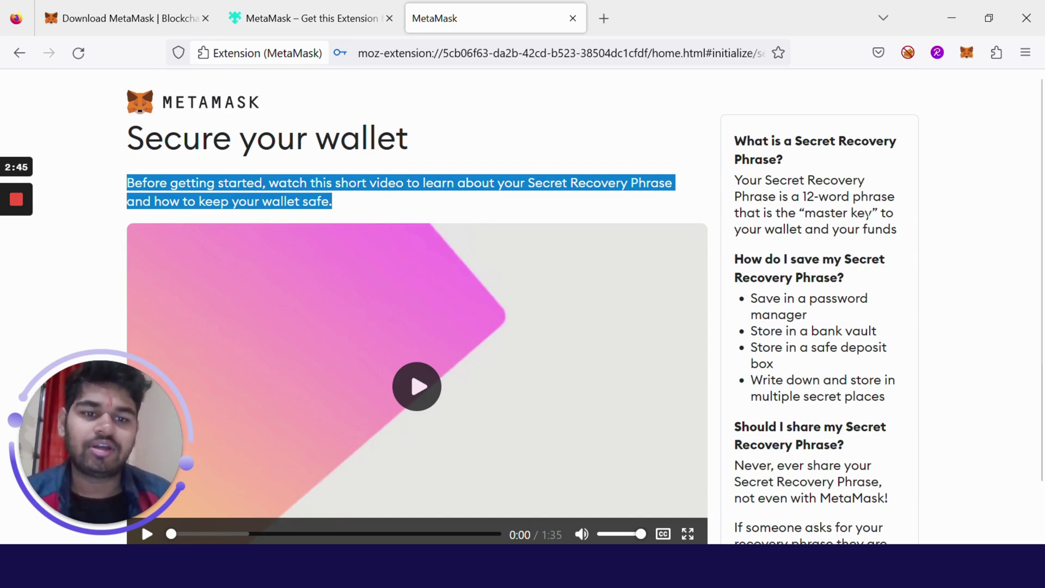
scroll(320, 343, down, 1)
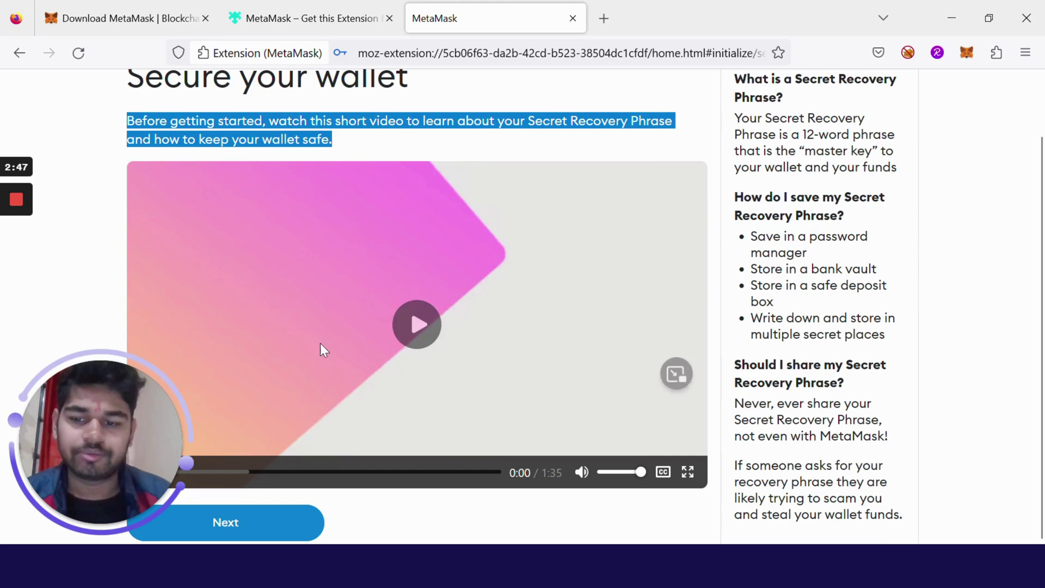
- Continue to the Secret Recovery Phrase page, reveal the twelve words and select them
click(271, 516)
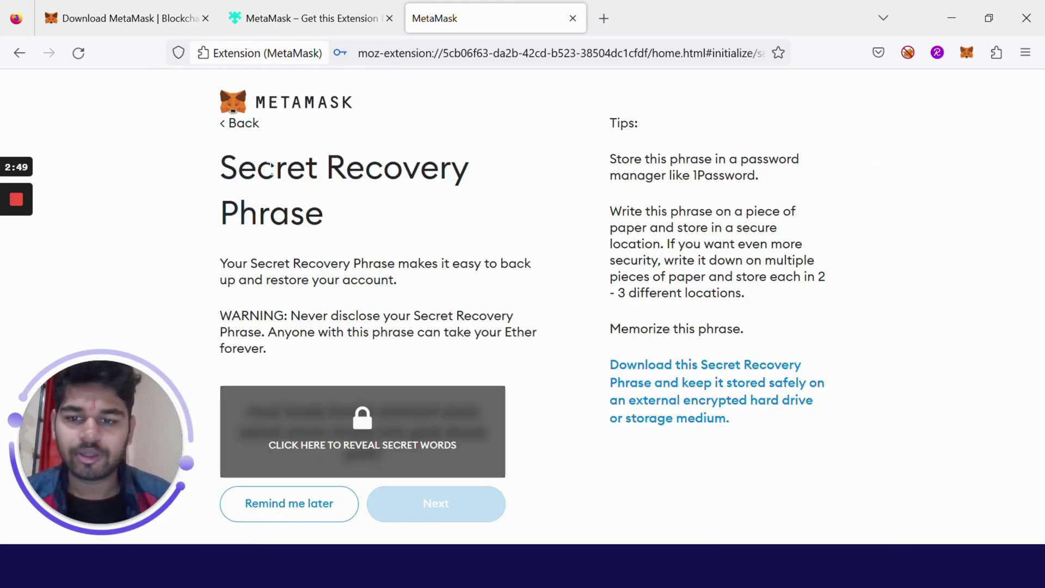
triple_click(218, 175)
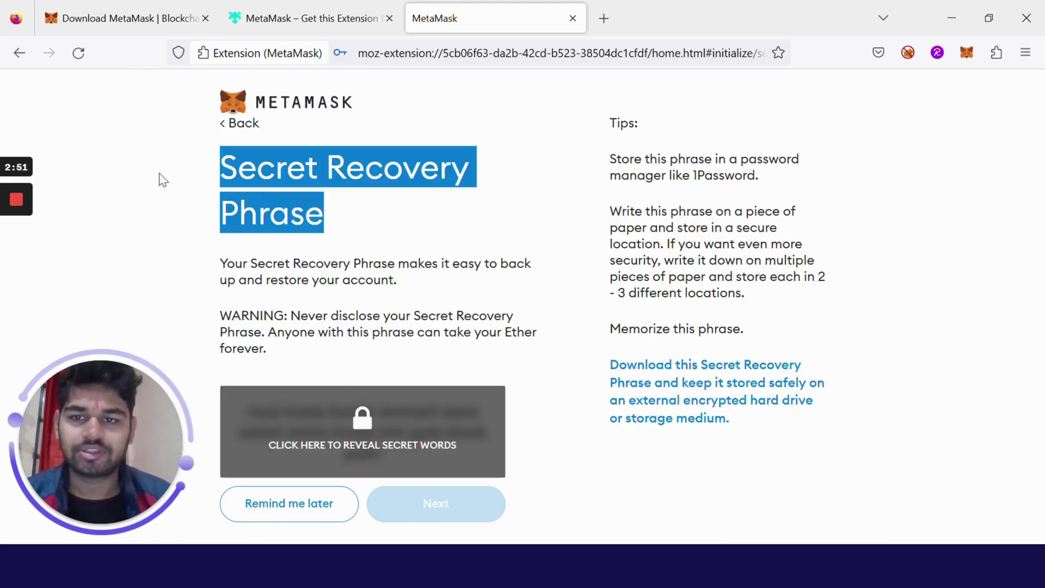
click(381, 416)
drag(388, 464, 210, 420)
key(ctrl+c)
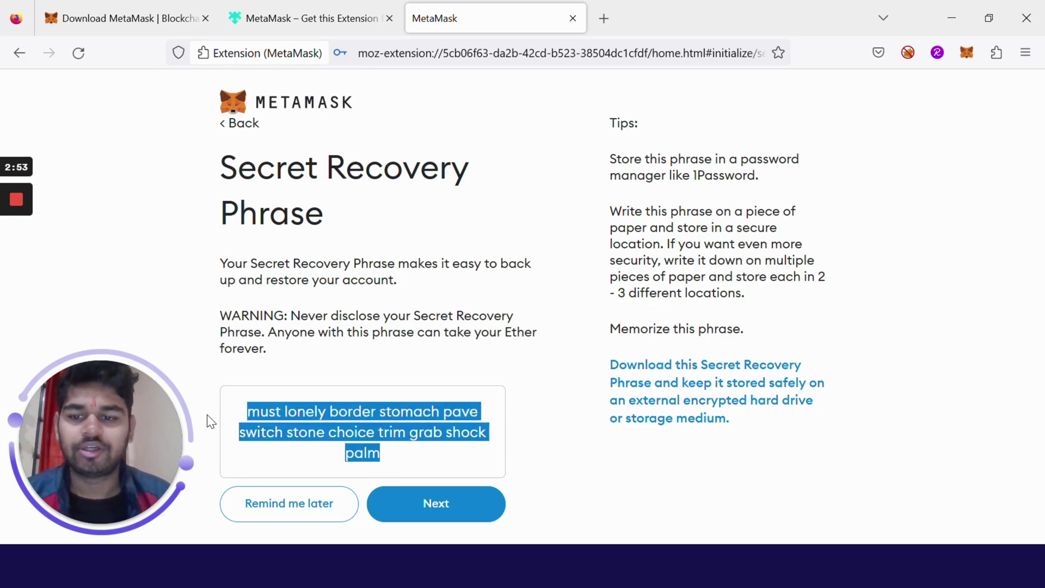
- Paste the copied recovery phrase into a new browser tab, then return to MetaMask setup
click(602, 20)
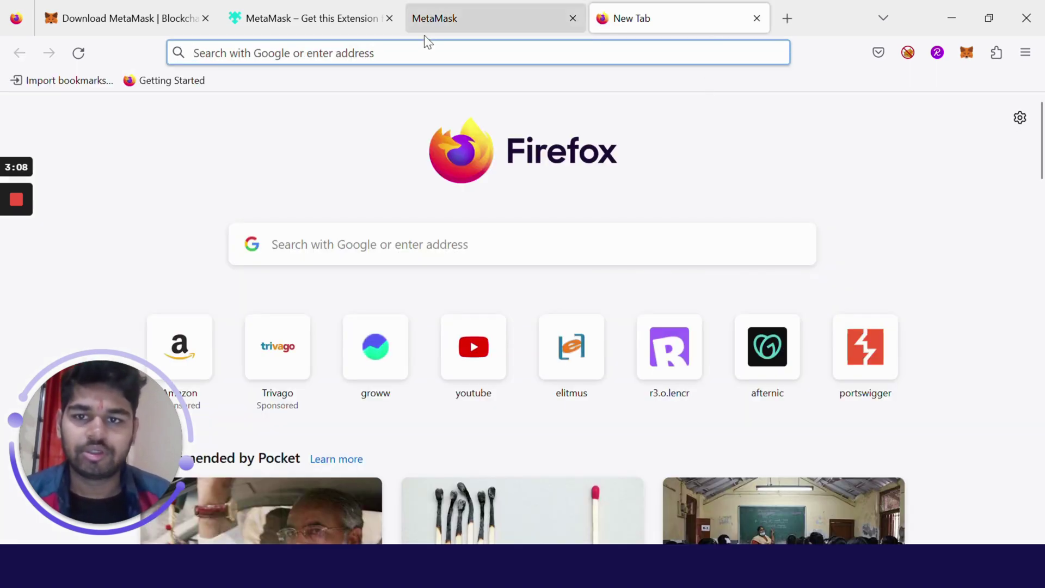
key(ctrl+v)
click(418, 16)
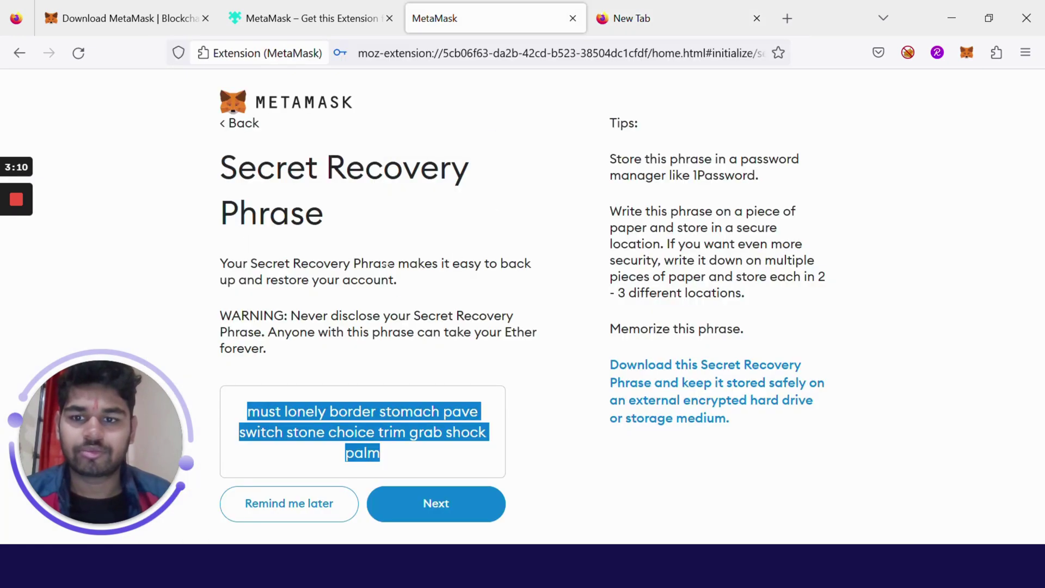
click(254, 407)
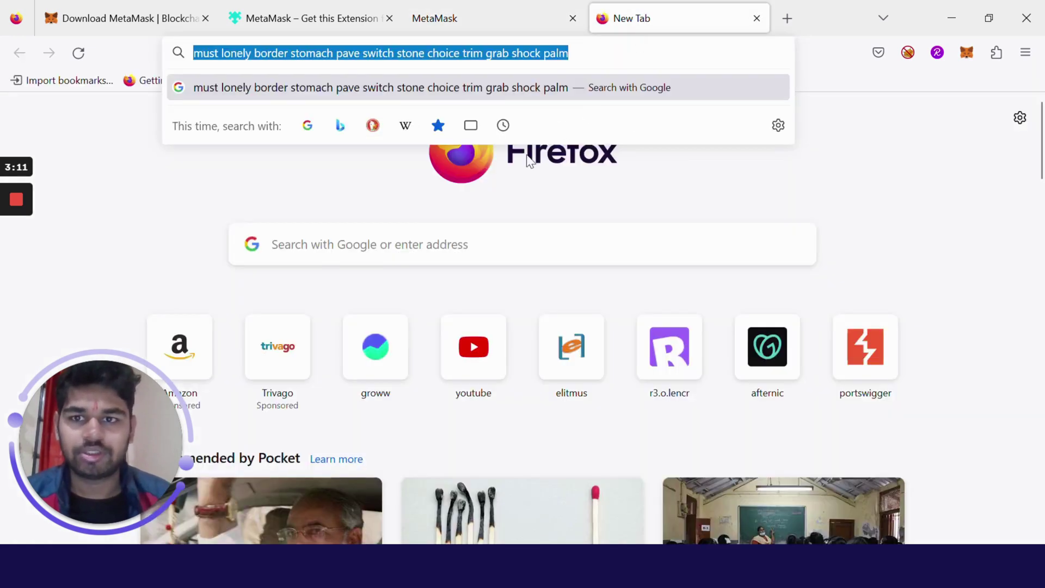
click(478, 3)
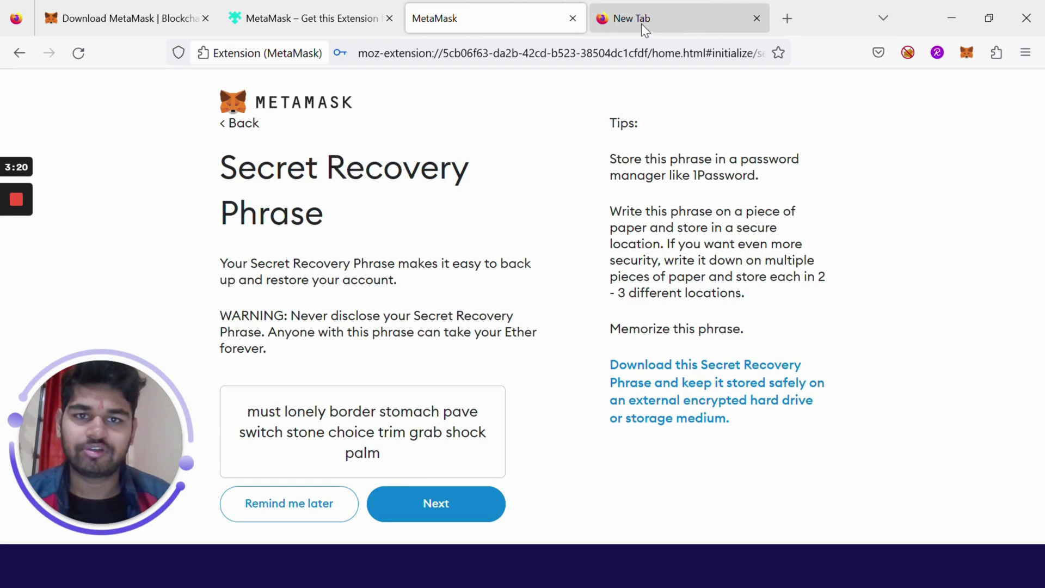
drag(247, 412, 375, 453)
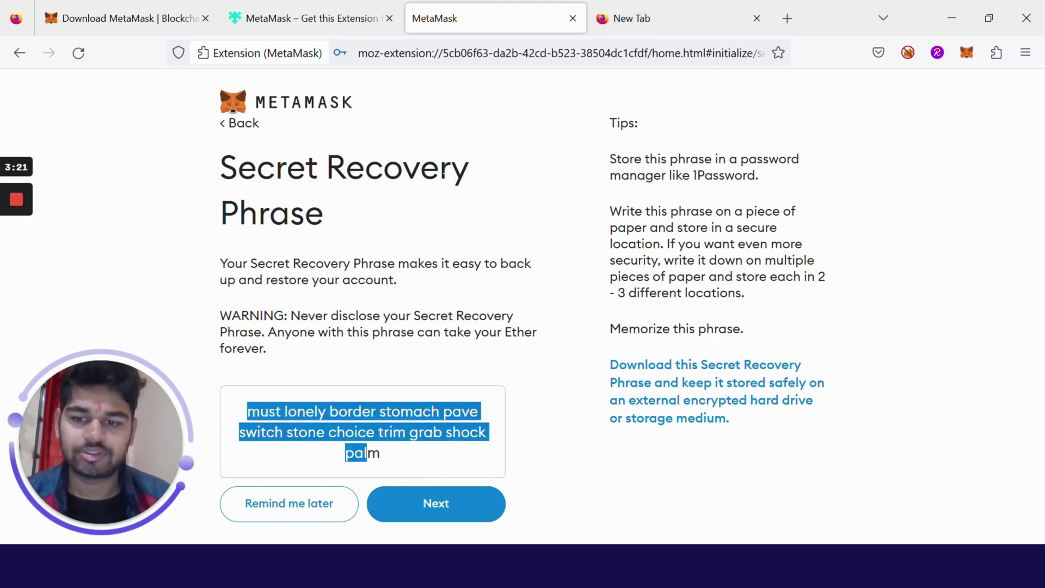
- Start the phrase confirmation and enter the first three recovery words, checking the saved copy
click(434, 504)
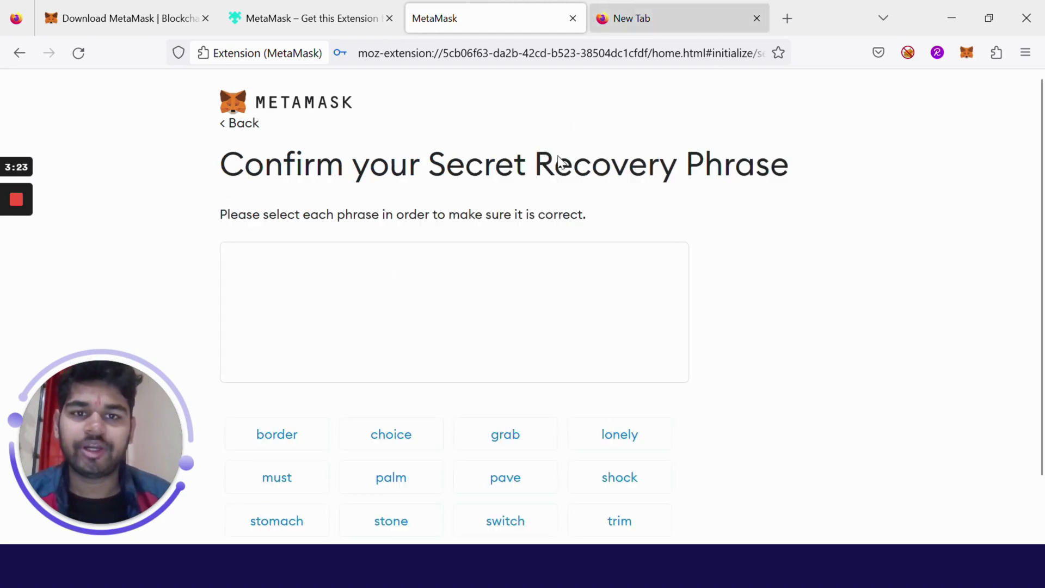
scroll(504, 396, down, 2)
scroll(653, 376, up, 2)
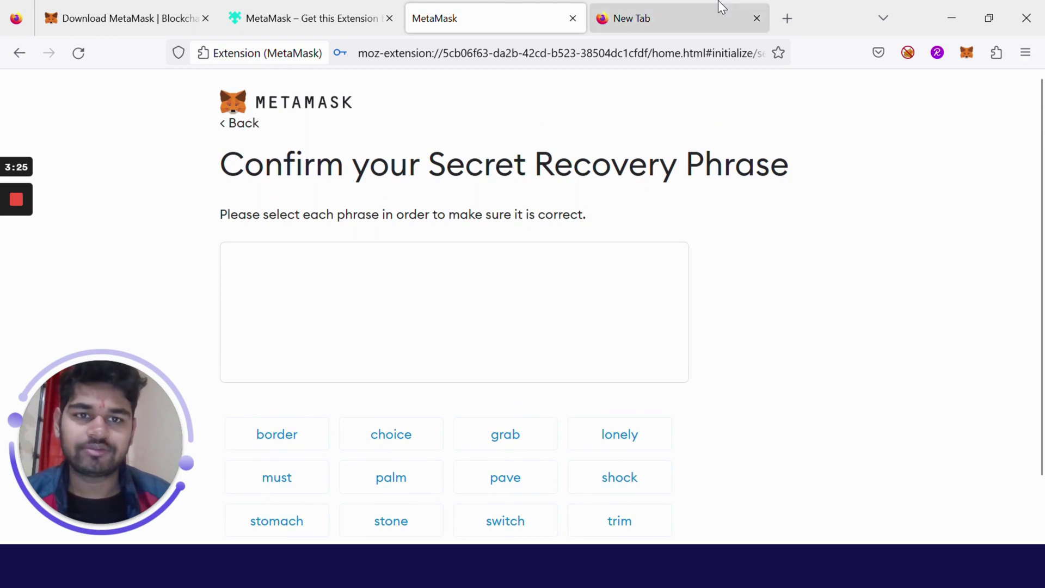
click(686, 2)
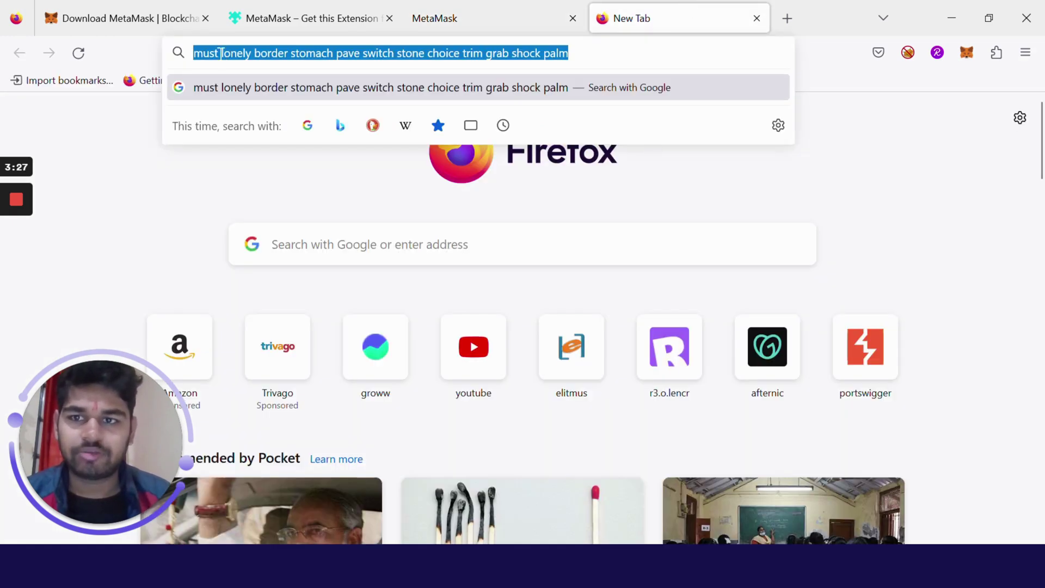
click(514, 18)
scroll(432, 367, down, 1)
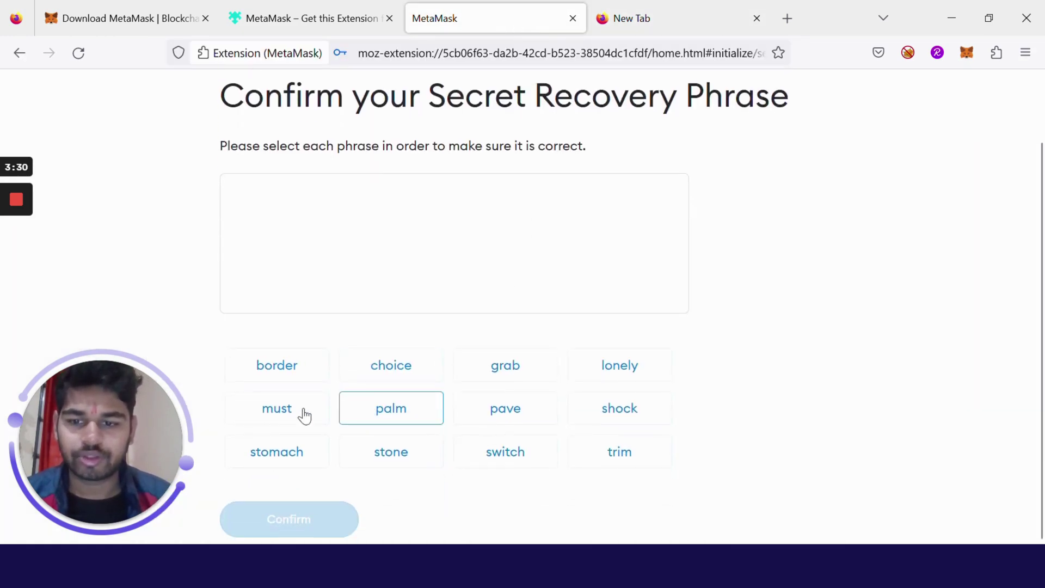
click(303, 415)
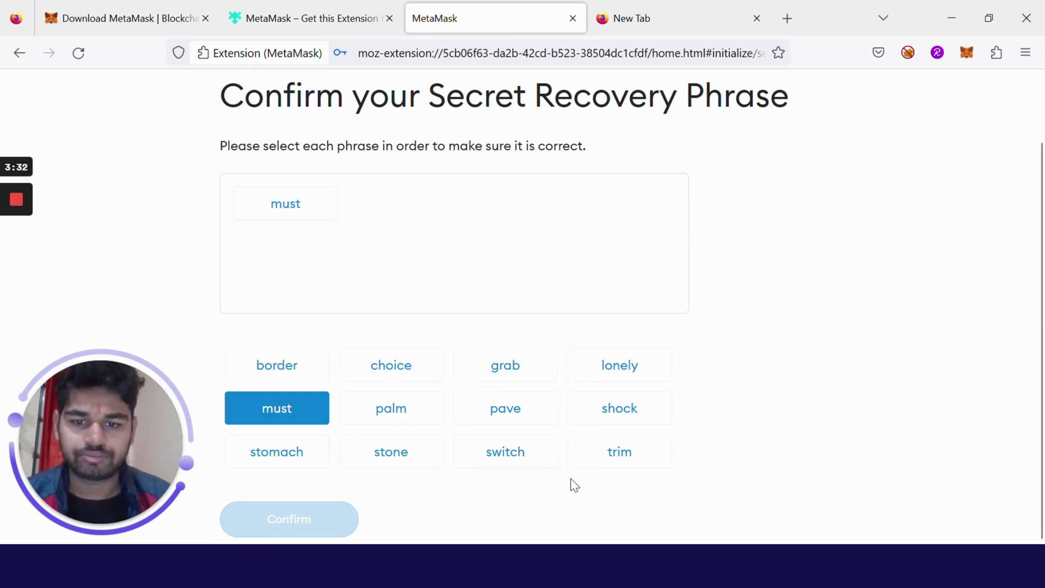
click(618, 376)
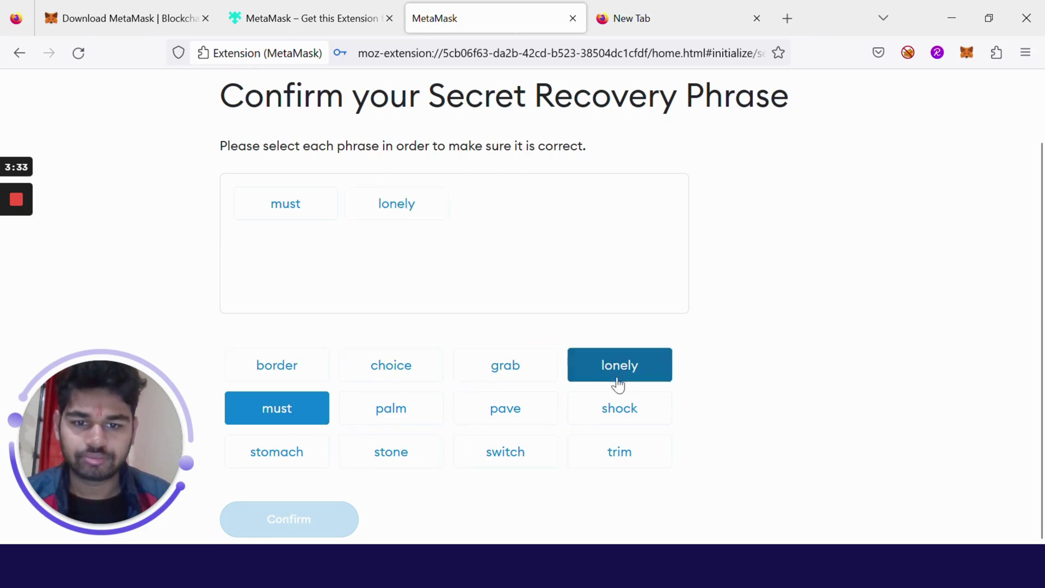
click(288, 367)
- Enter recovery words four through nine, referring to the saved phrase in the other tab
click(658, 1)
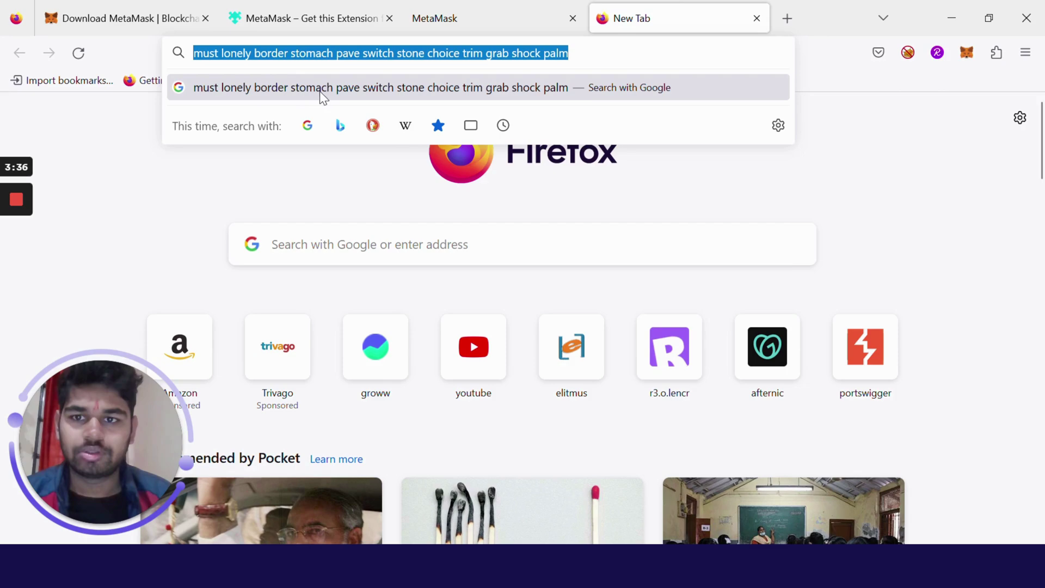
click(455, 25)
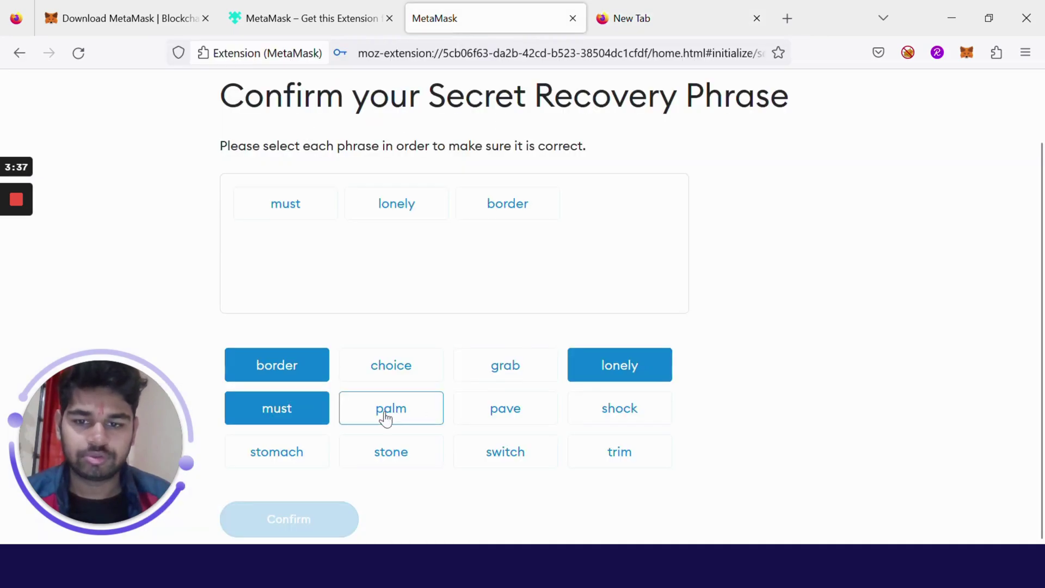
click(322, 457)
click(502, 416)
click(505, 452)
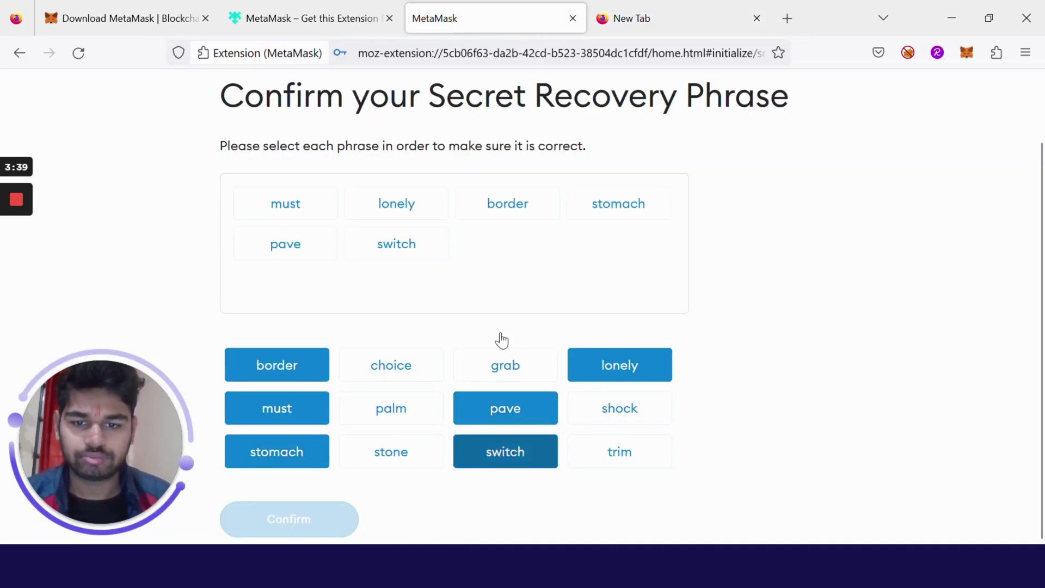
click(671, 21)
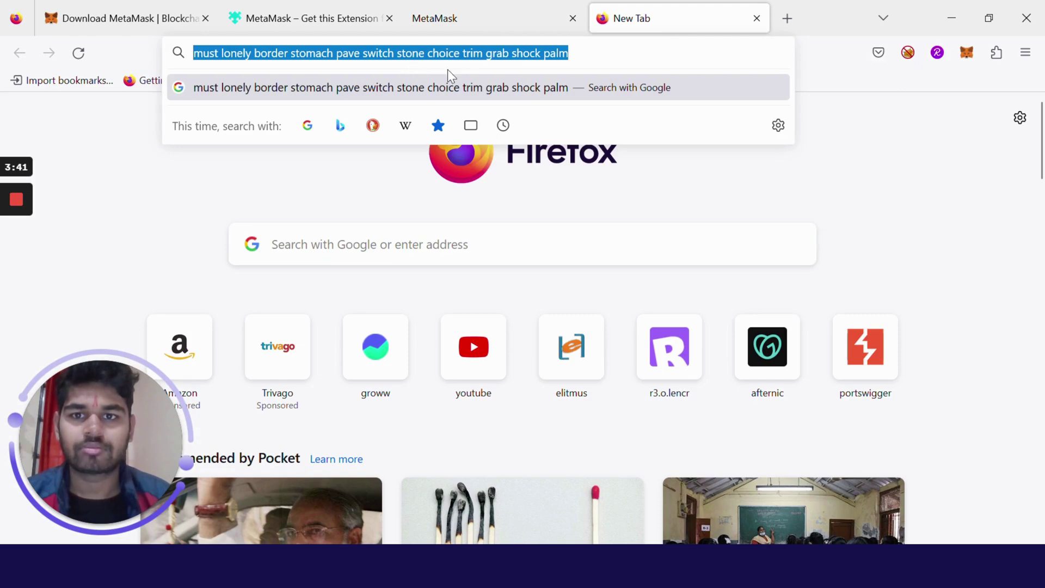
click(492, 19)
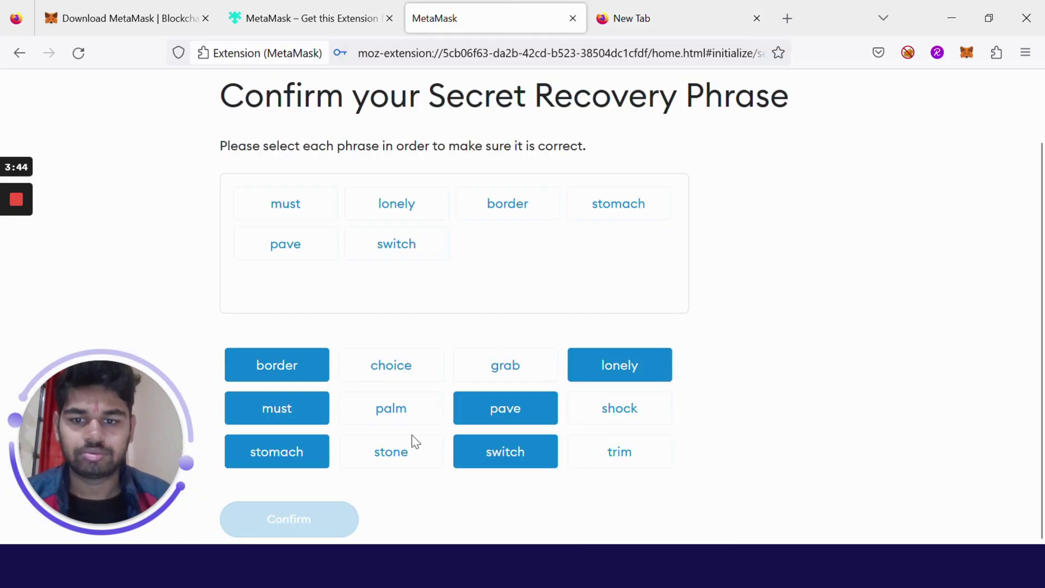
click(418, 453)
click(408, 362)
click(652, 444)
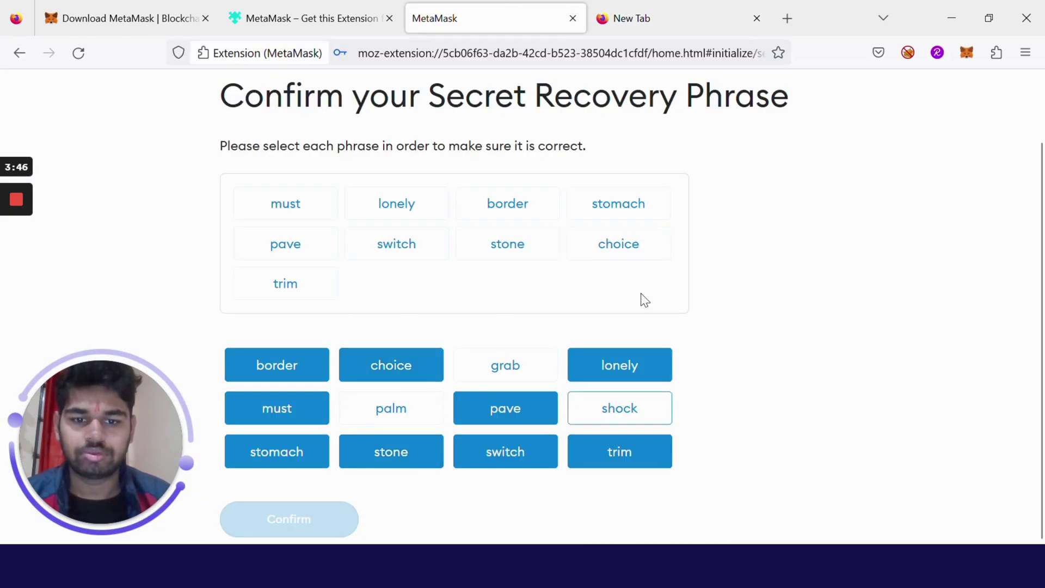
- Enter the last three recovery words from the saved copy and submit the confirmation
click(681, 21)
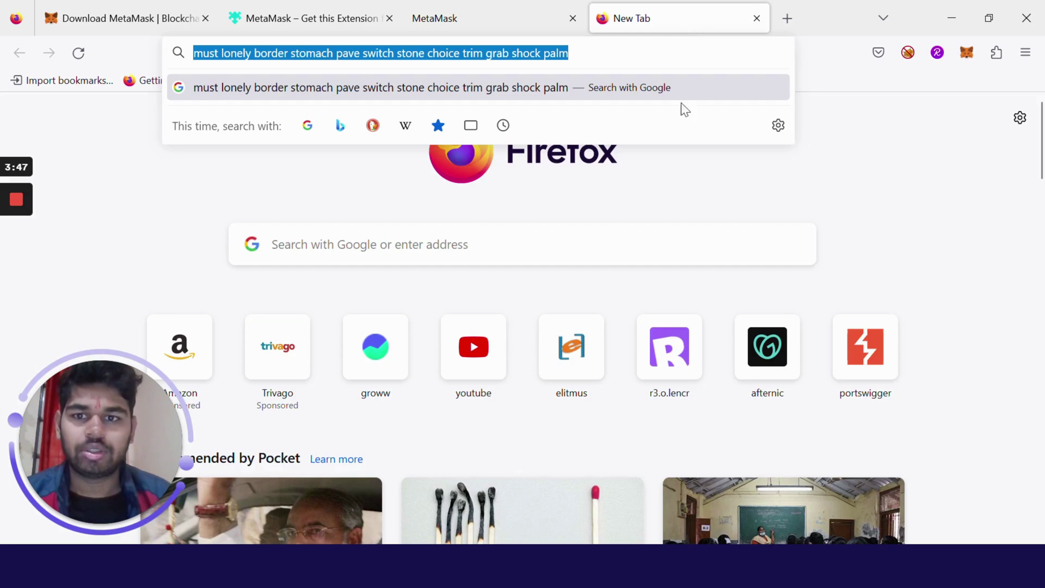
click(490, 55)
drag(568, 54, 486, 53)
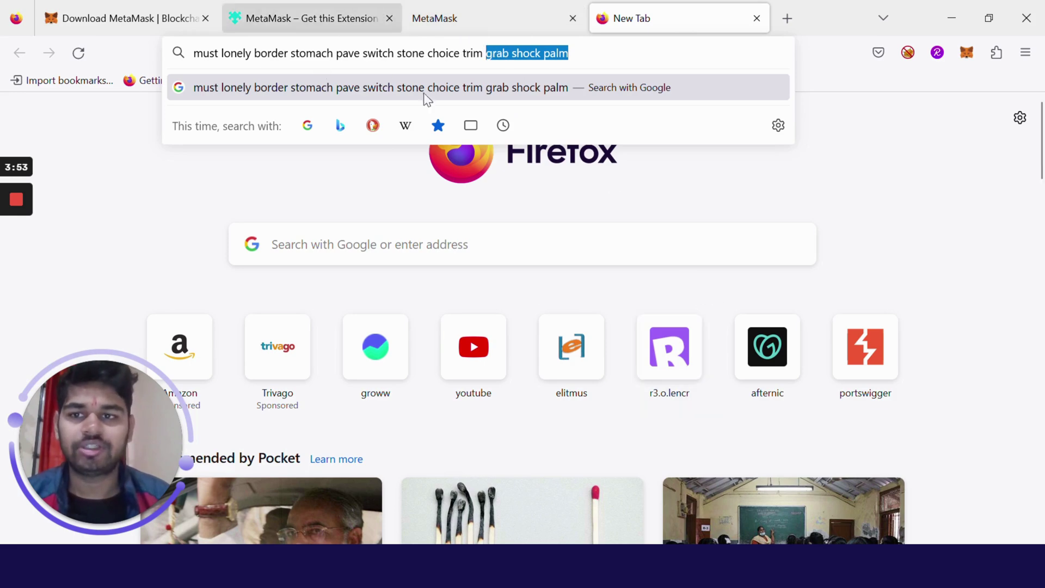
click(500, 29)
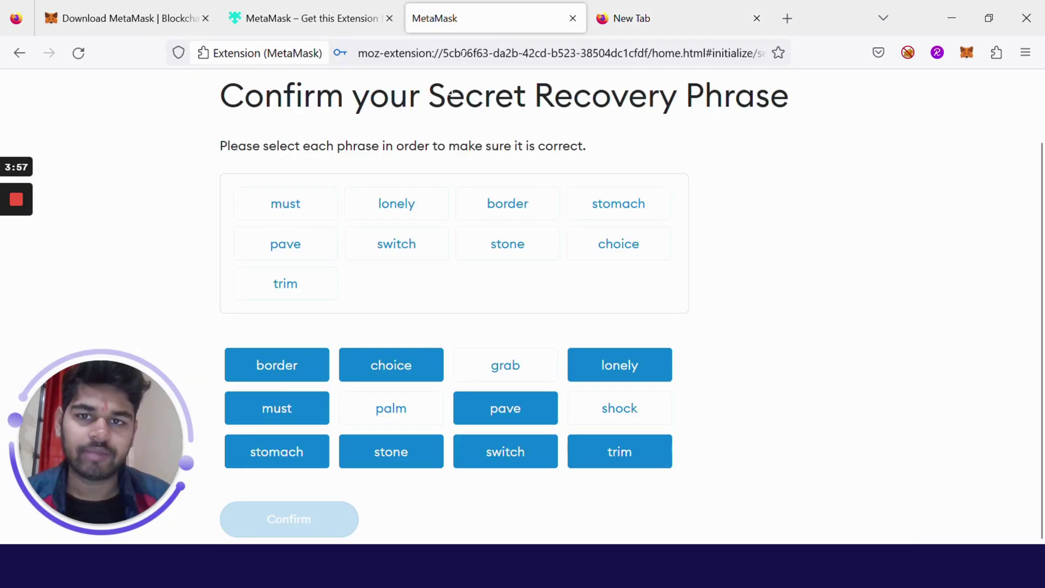
click(635, 35)
click(506, 19)
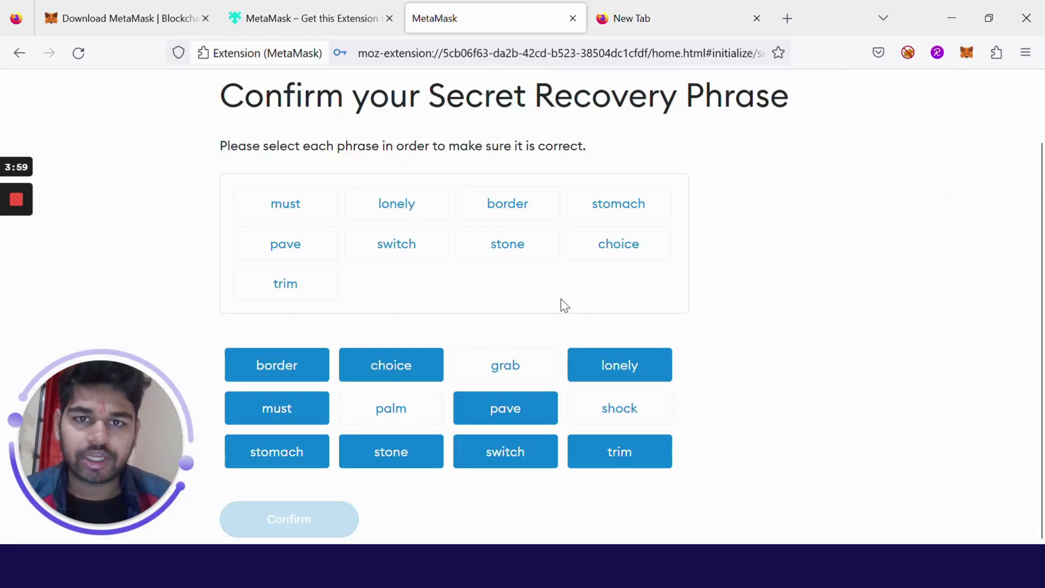
click(505, 365)
click(620, 408)
click(435, 412)
click(308, 525)
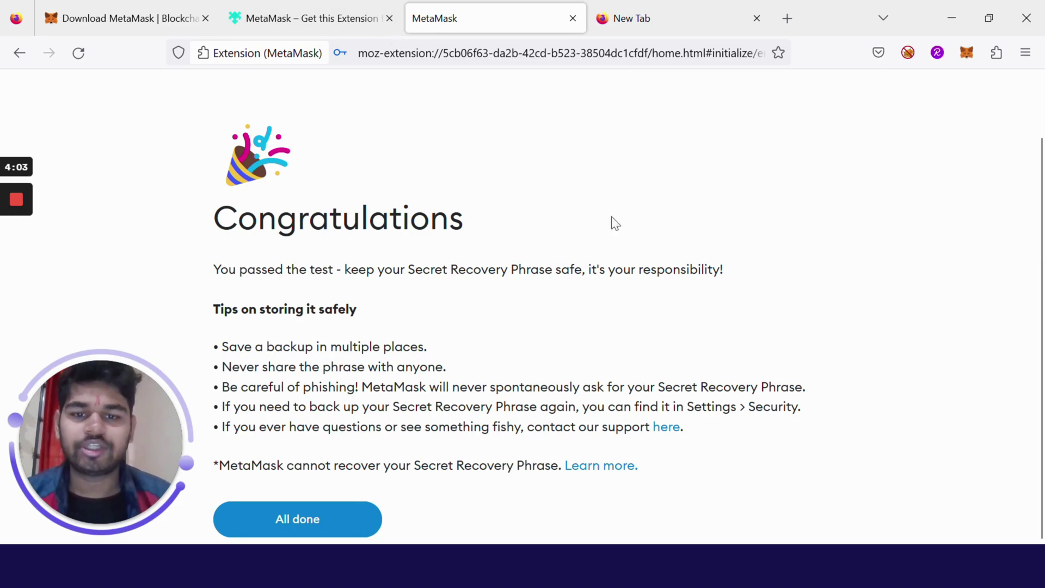
click(354, 525)
scroll(408, 245, up, 2)
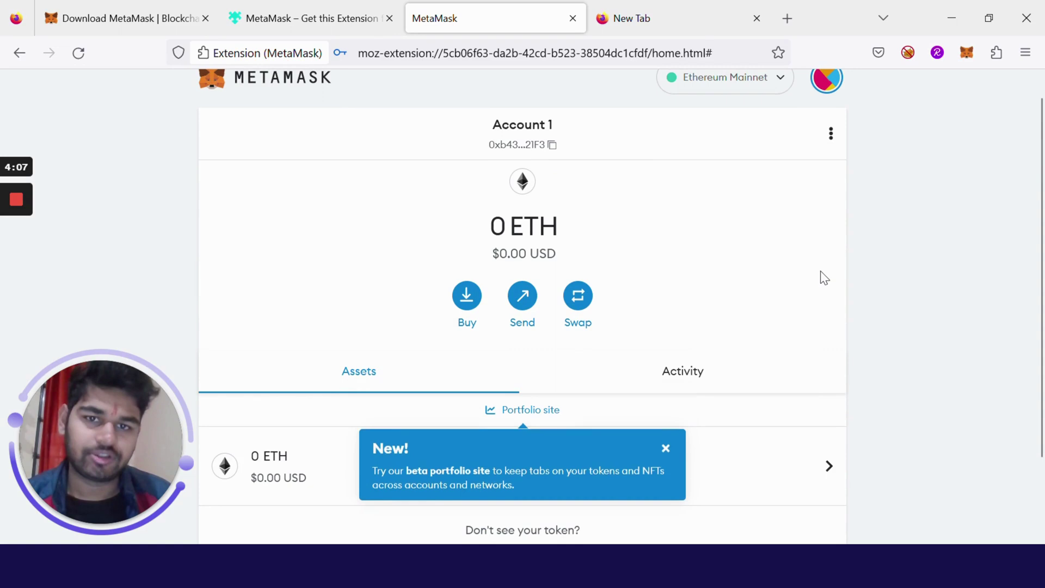
scroll(585, 291, up, 1)
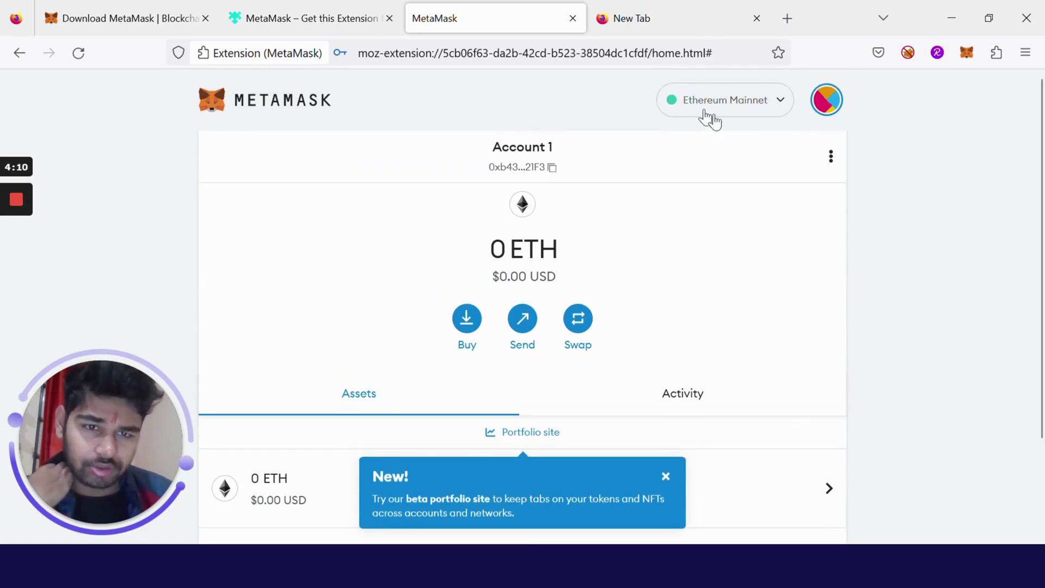
click(729, 116)
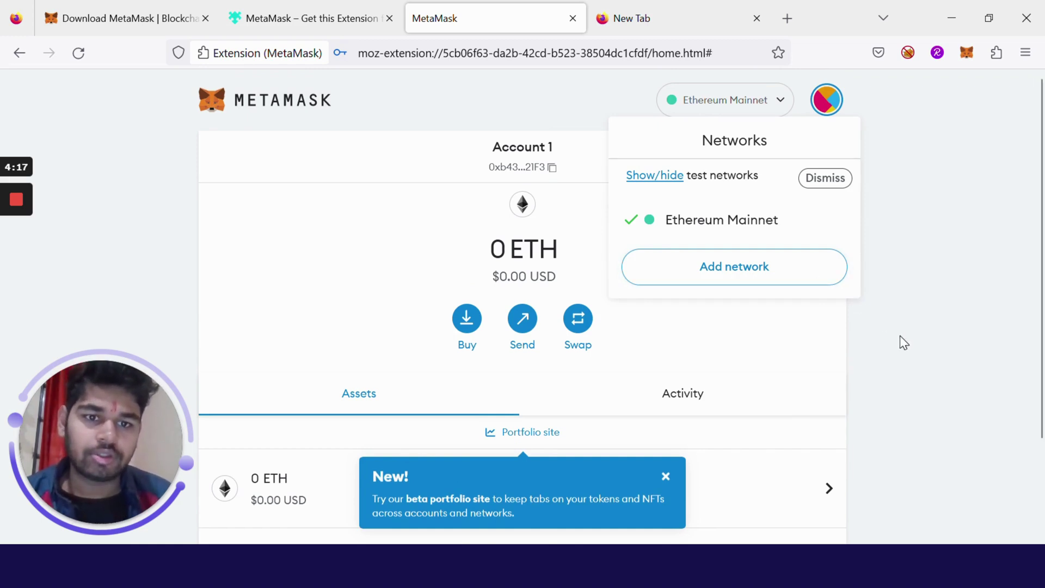
click(963, 328)
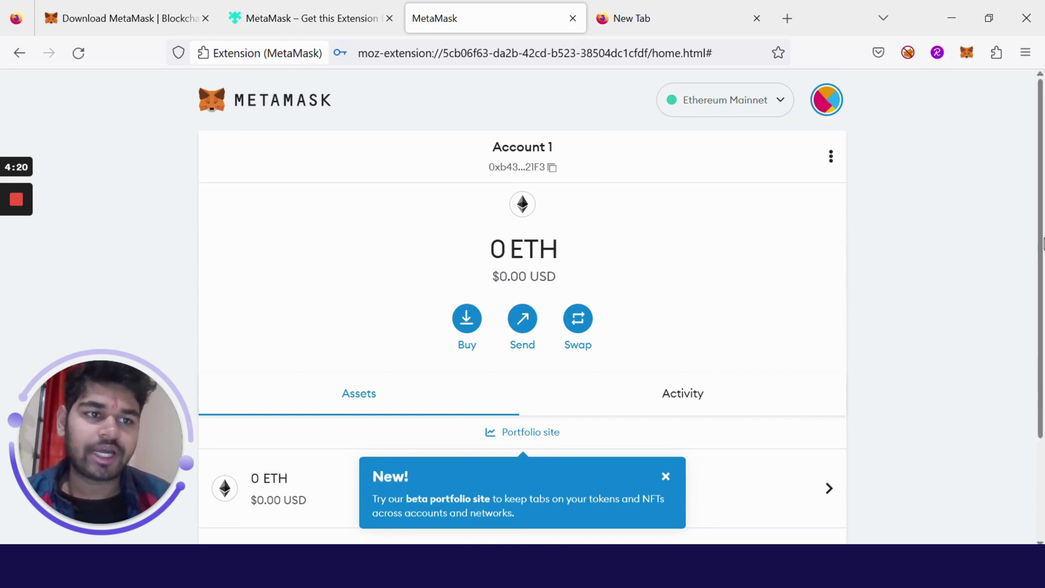
scroll(1037, 260, down, 3)
scroll(1037, 260, up, 3)
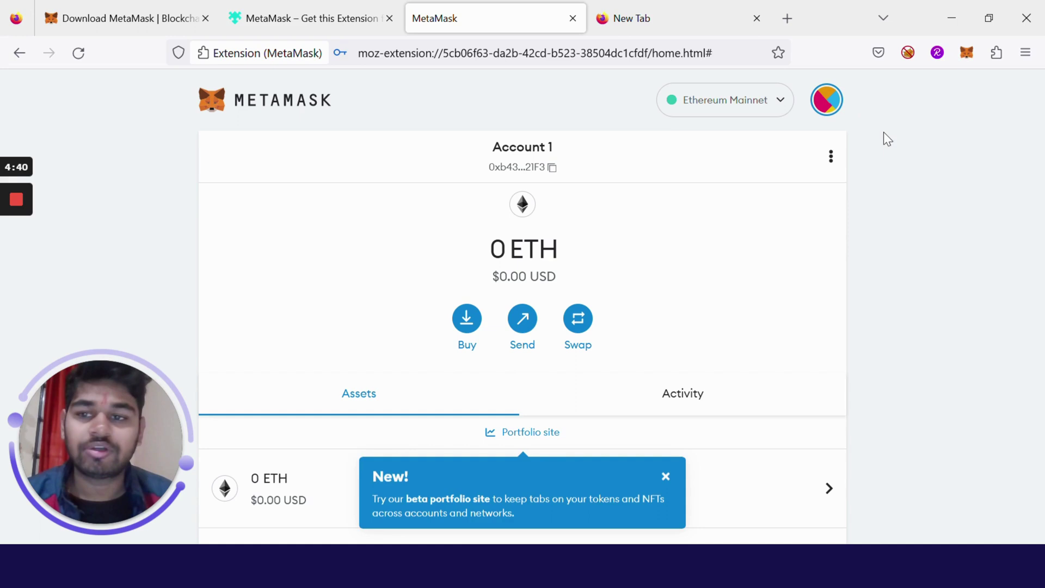
- Search Google for 'kava' in the empty new tab
click(735, 100)
click(978, 199)
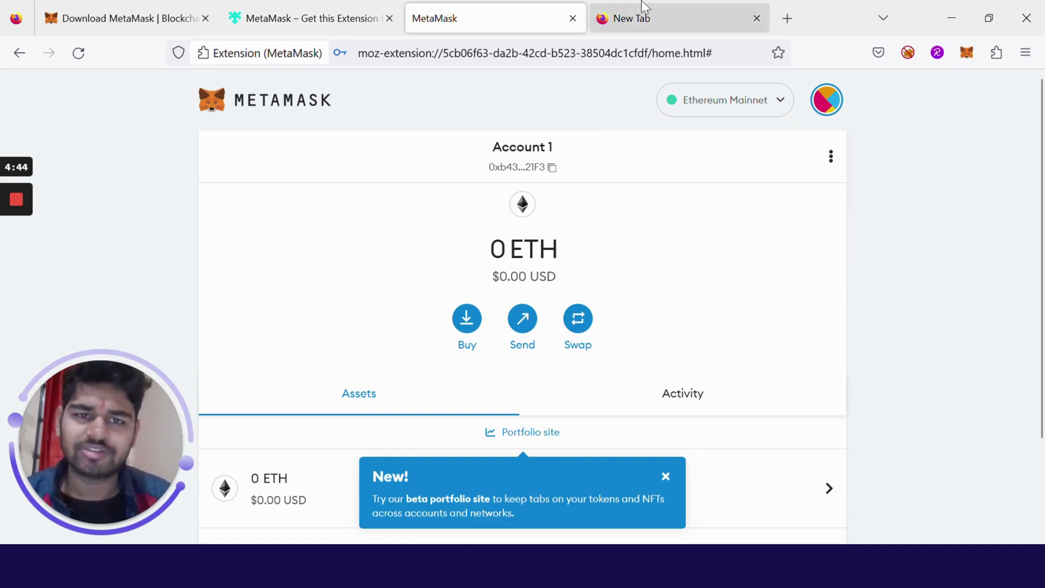
click(643, 17)
click(707, 52)
key(ctrl+a)
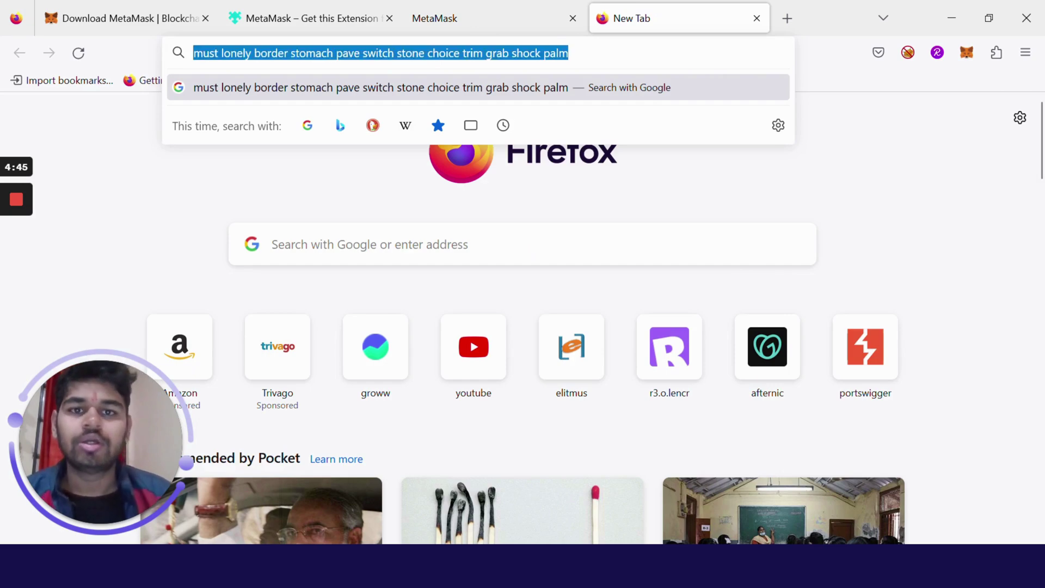
text(kava)
key(Return)
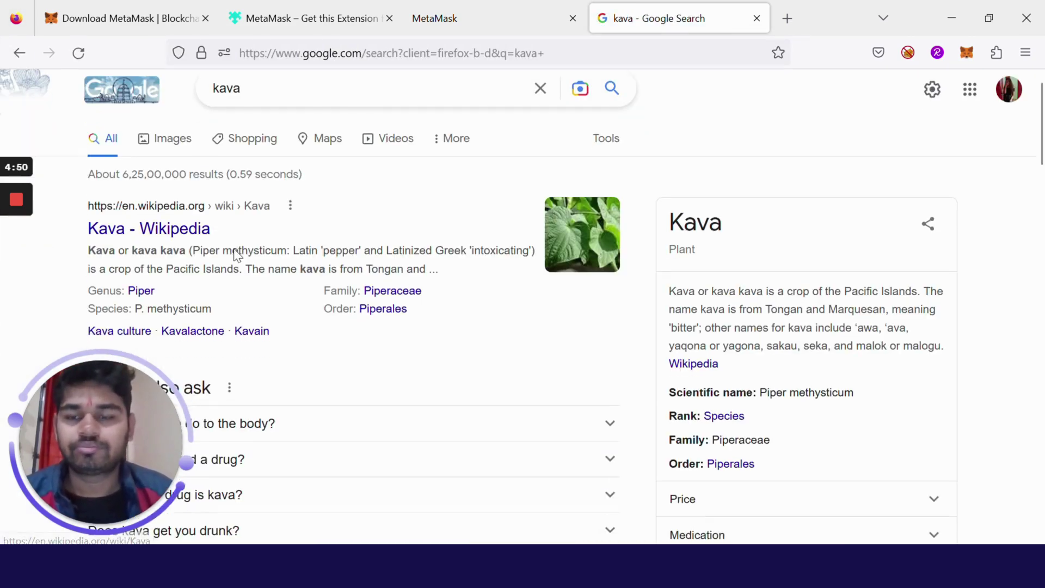
- Refine the search to 'kava.io' and open the official Kava.io result
click(250, 108)
text(.io)
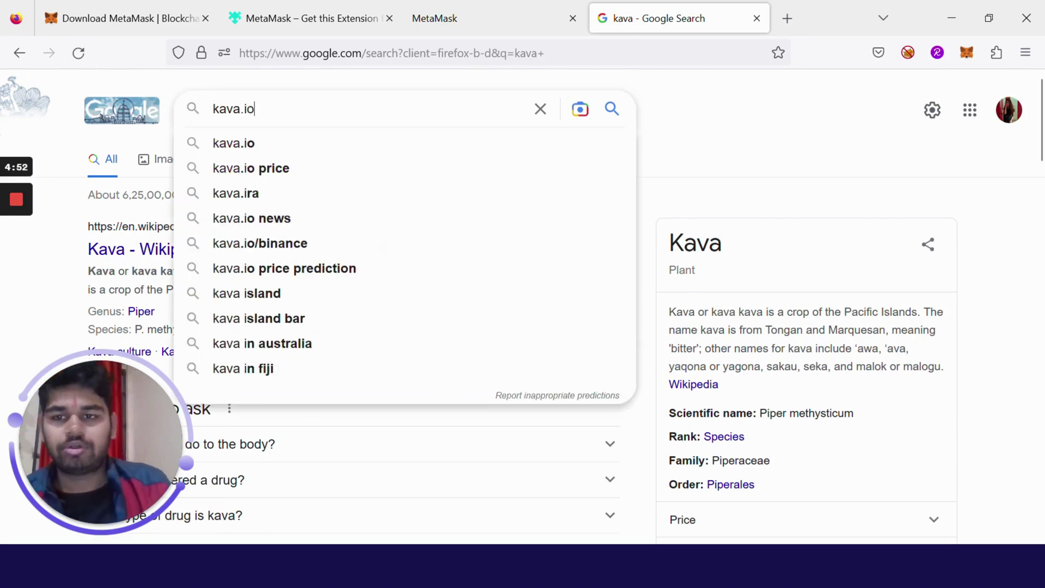
key(Return)
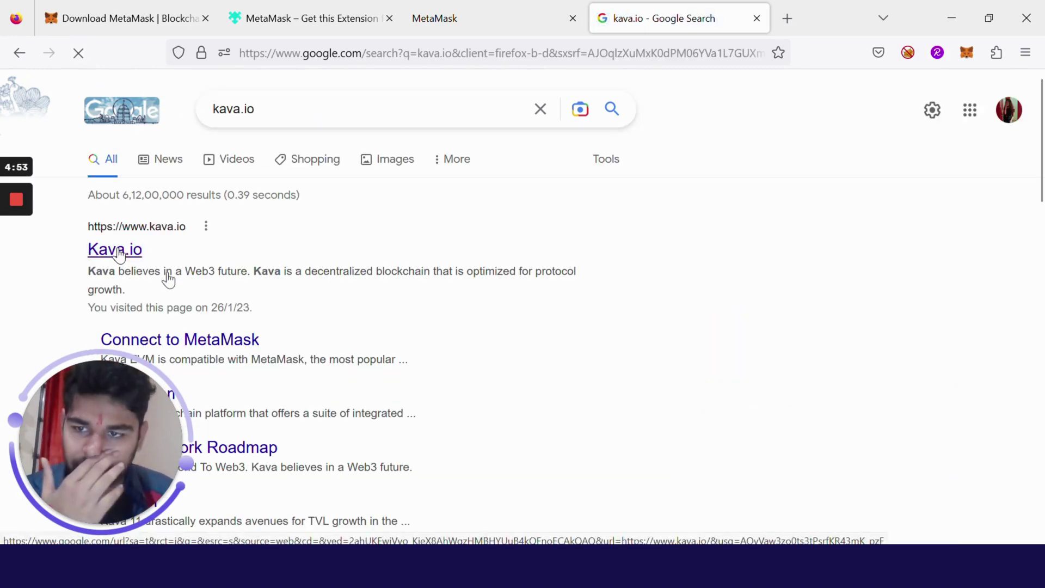
click(136, 251)
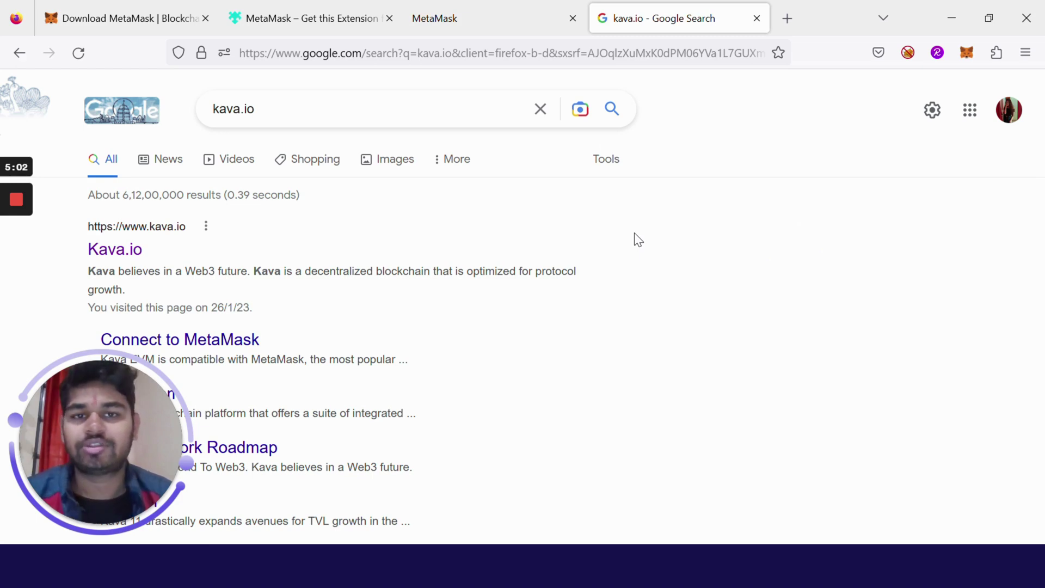
- Browse Kava's developer documentation from Intro to Kava through EVM Overview to Connect to MetaMask
click(139, 251)
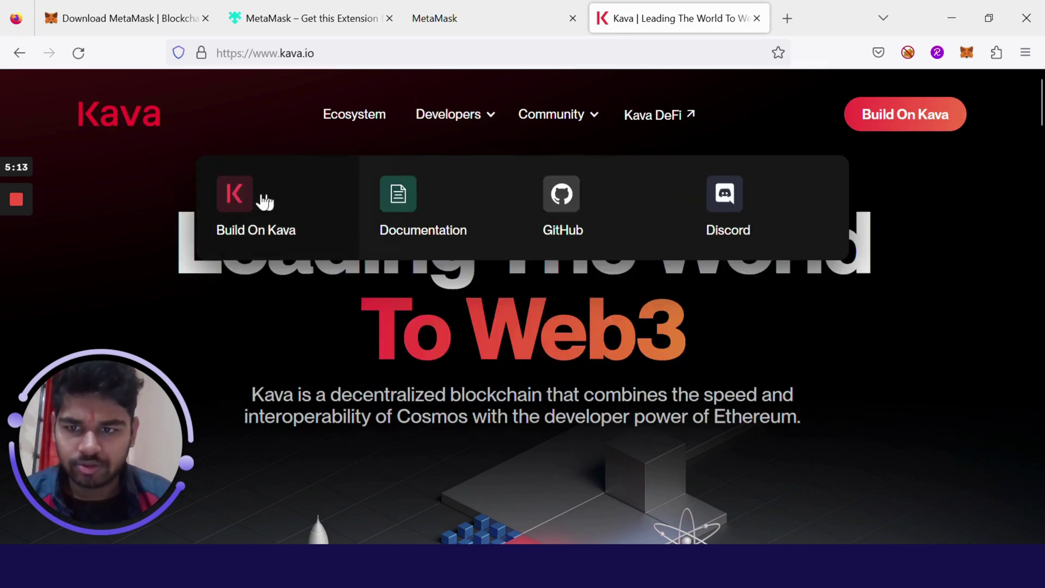
click(443, 205)
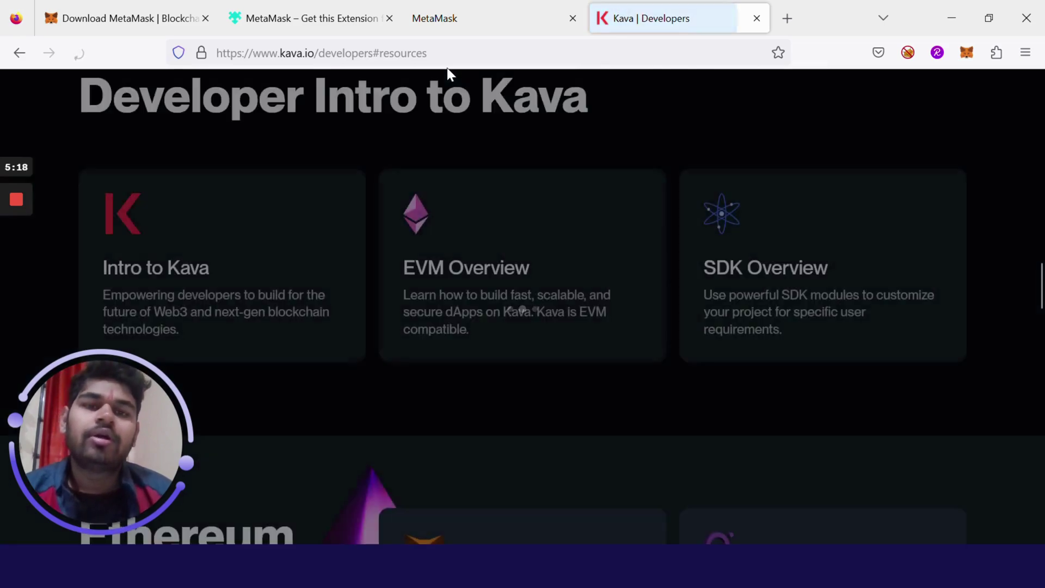
click(205, 244)
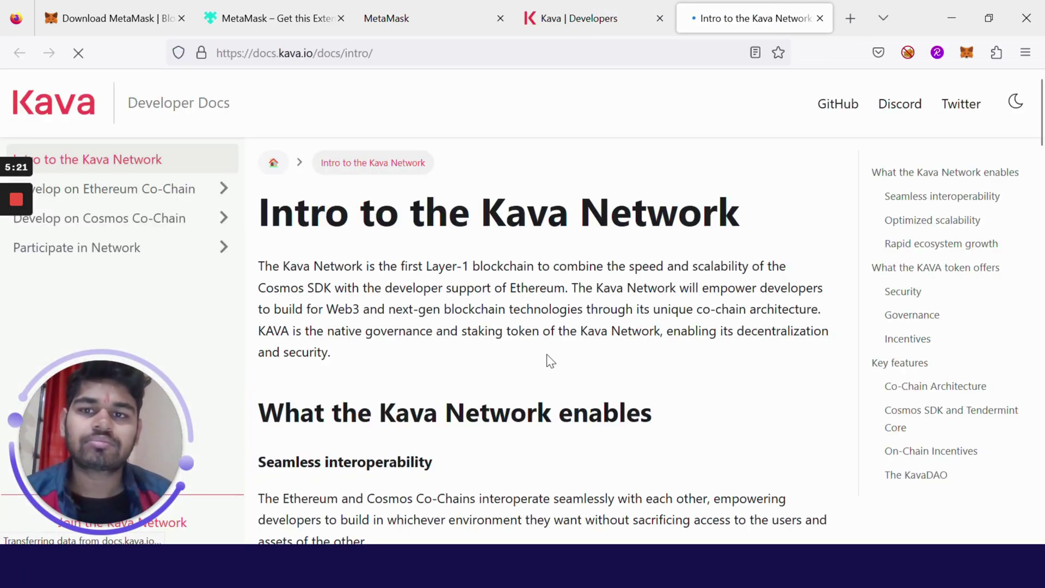
scroll(571, 385, down, 5)
scroll(575, 386, down, 20)
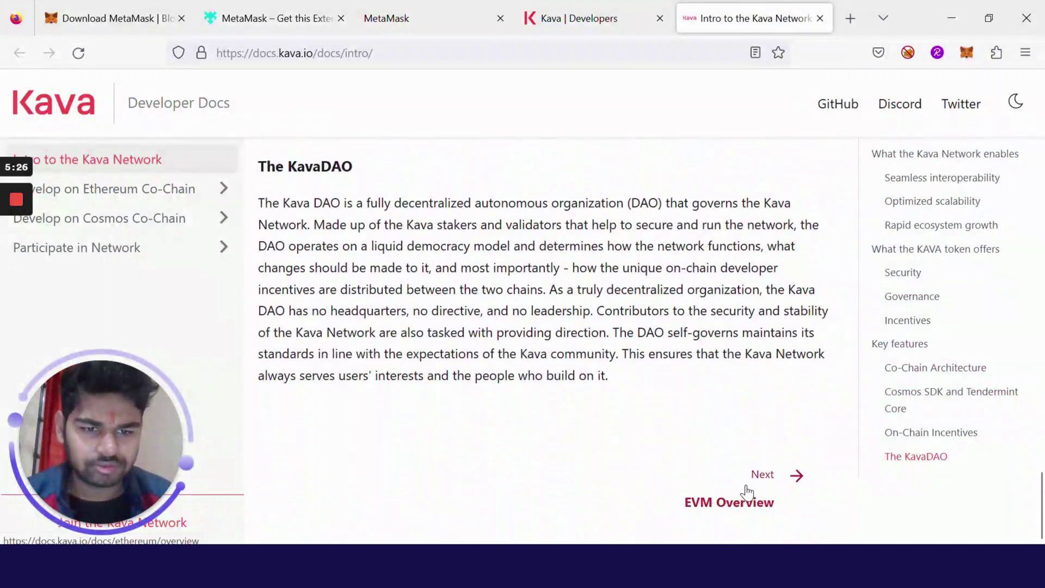
click(746, 490)
scroll(566, 316, down, 10)
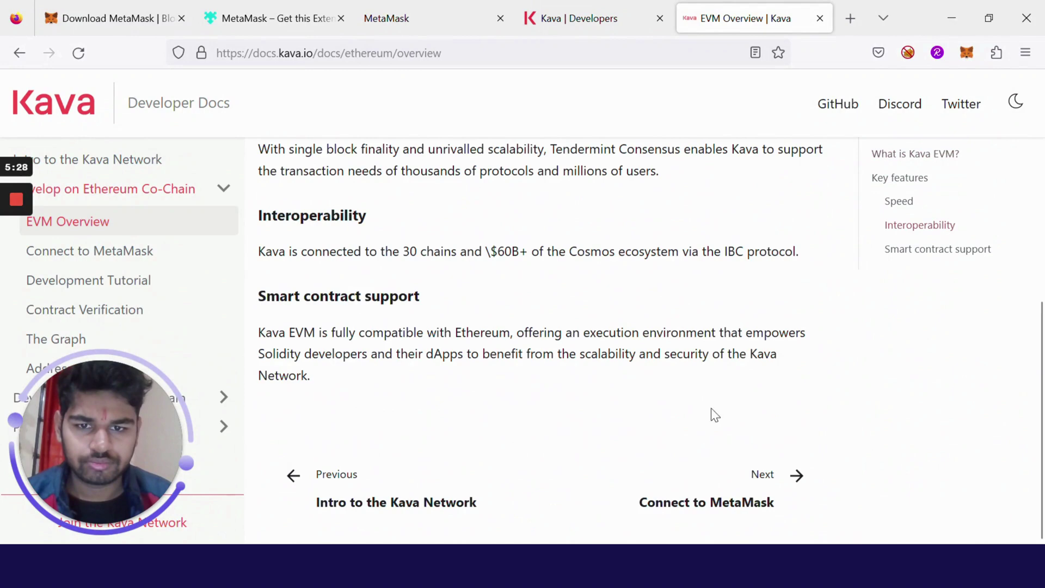
click(776, 491)
- Scroll down the Connect MetaMask page to the Kava EVM Testnet settings (Chain ID 2221)
scroll(599, 353, down, 5)
scroll(489, 319, up, 5)
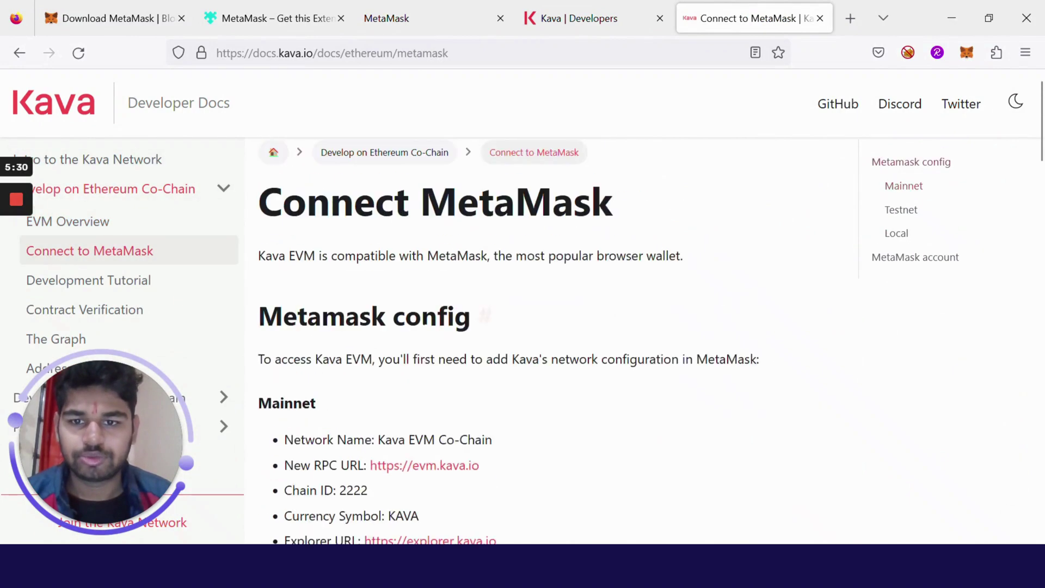
drag(672, 224, 249, 217)
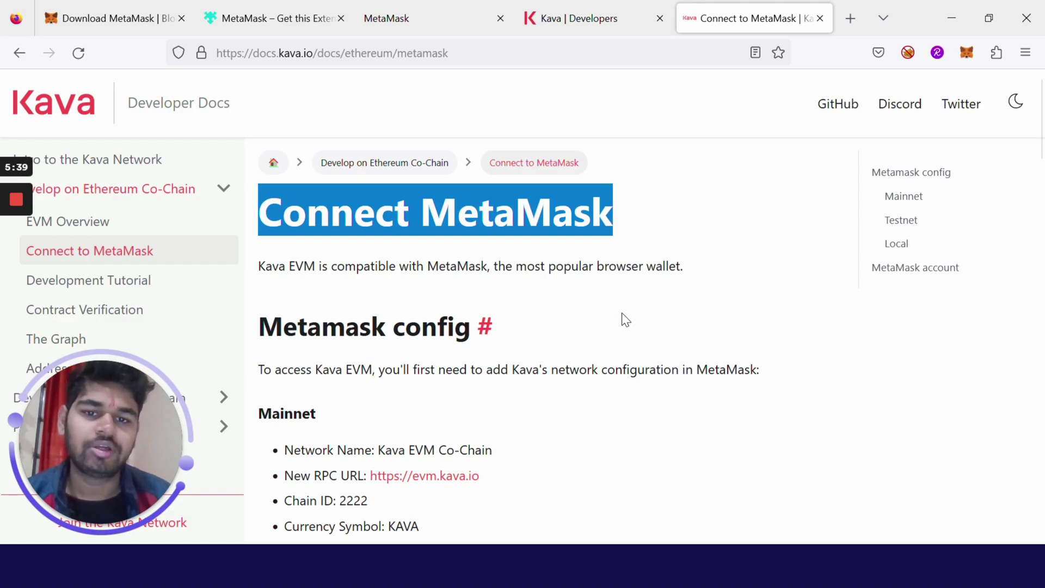
drag(680, 266, 265, 267)
click(422, 297)
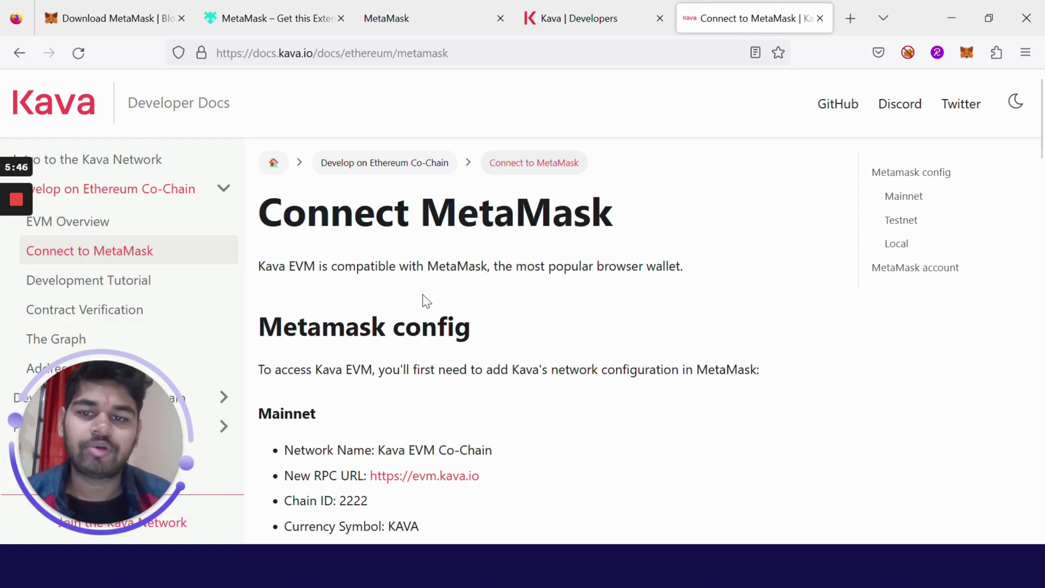
scroll(1041, 165, down, 1)
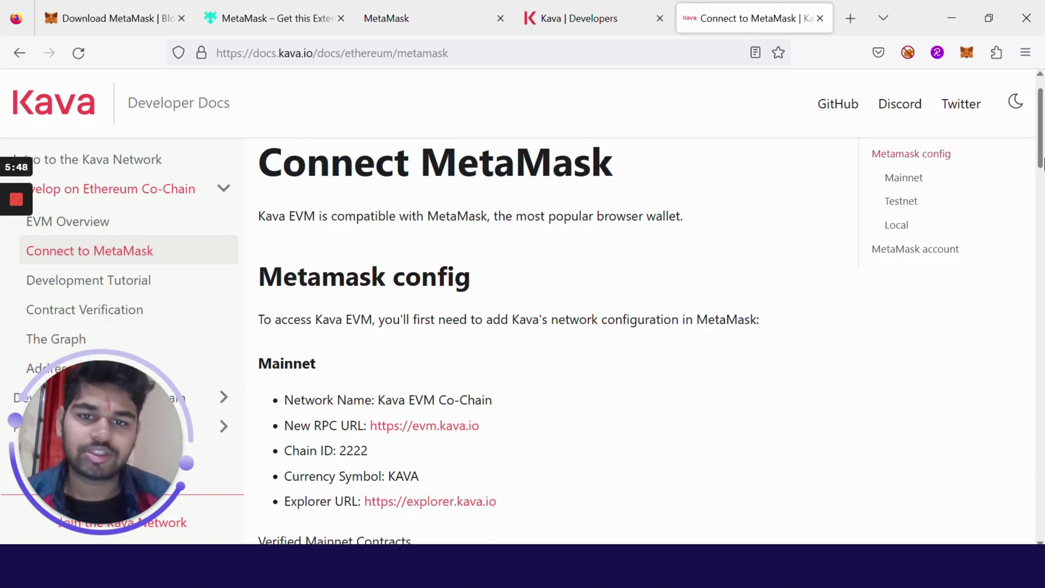
drag(1041, 165, 1041, 189)
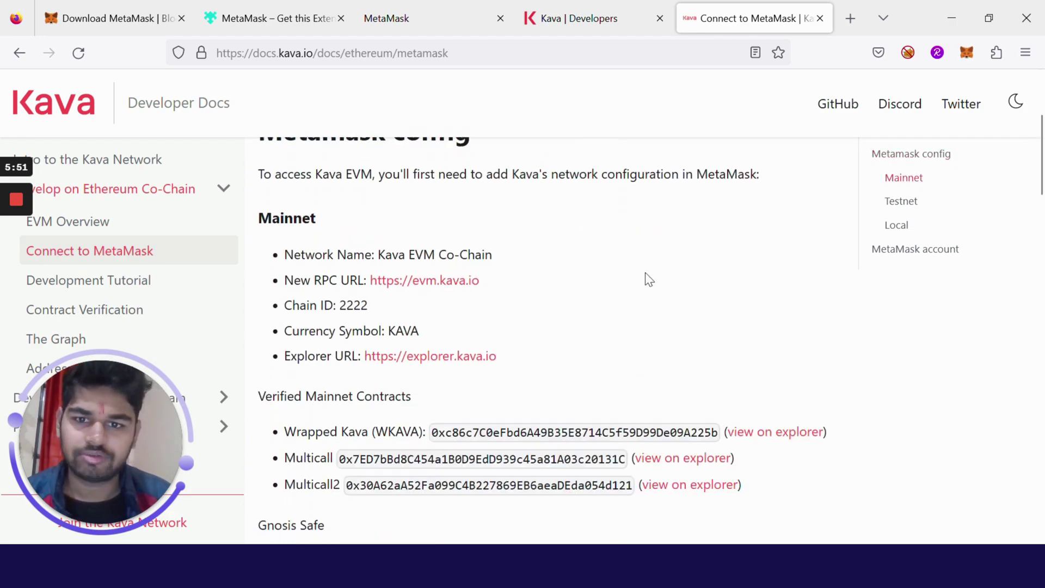
scroll(527, 270, down, 2)
scroll(527, 270, up, 2)
scroll(424, 262, down, 2)
scroll(423, 253, down, 10)
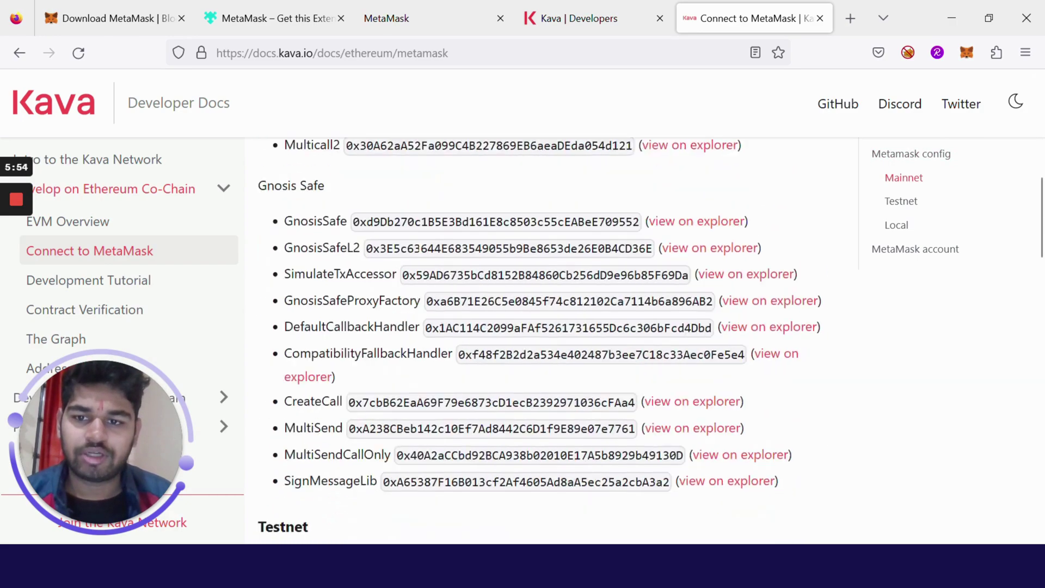
- Scroll the Connect to MetaMask docs and highlight the Testnet network settings
drag(256, 210, 403, 325)
click(678, 334)
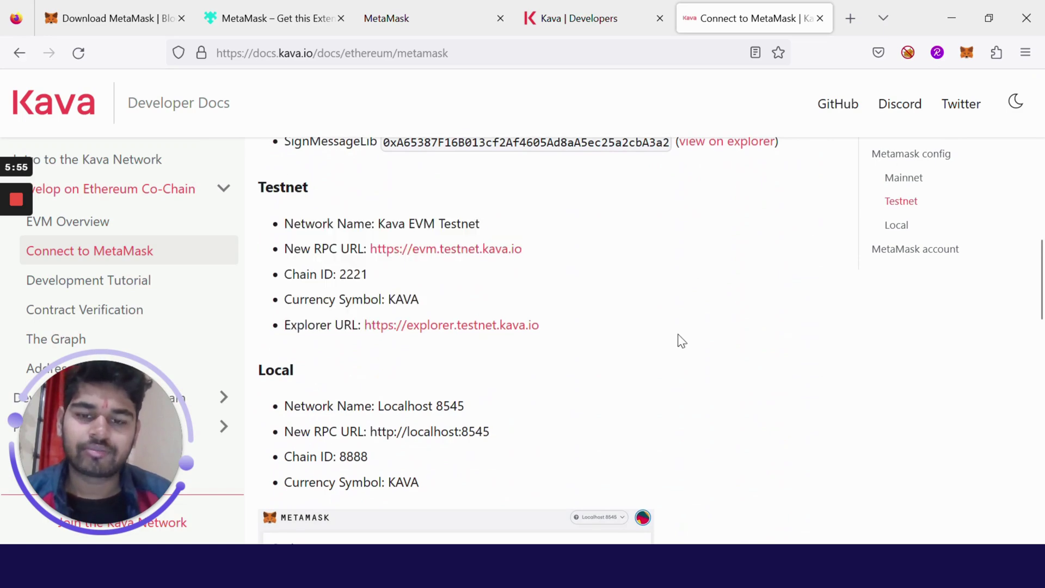
drag(260, 202, 501, 340)
scroll(714, 367, up, 12)
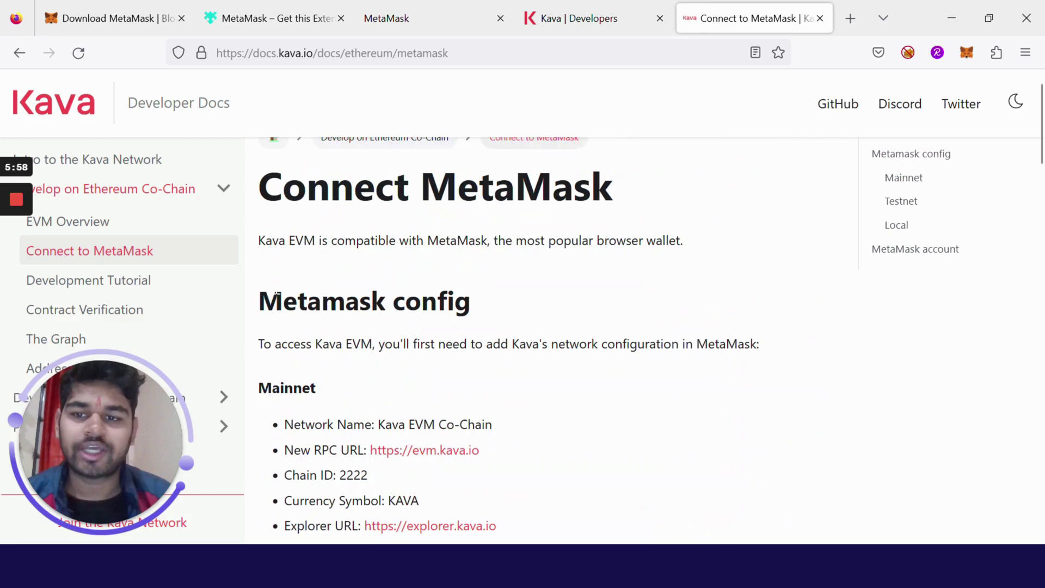
drag(258, 388, 310, 388)
scroll(730, 336, down, 10)
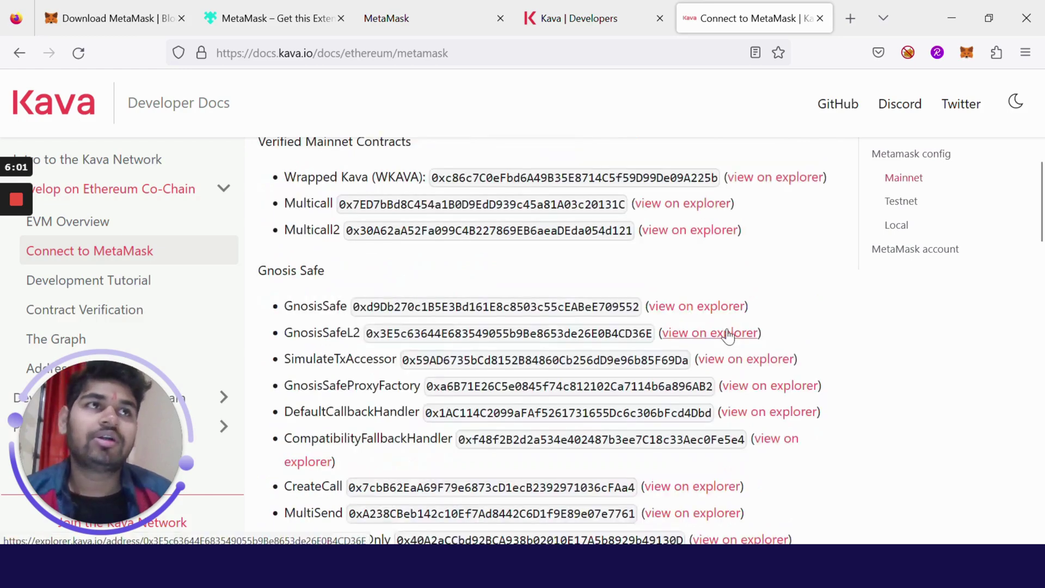
scroll(728, 334, down, 5)
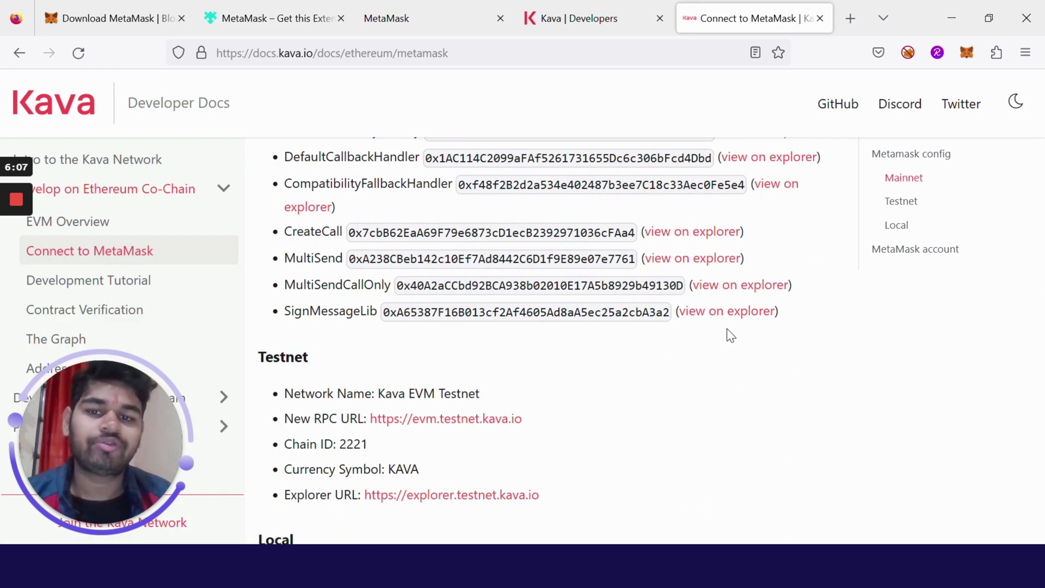
scroll(730, 335, down, 3)
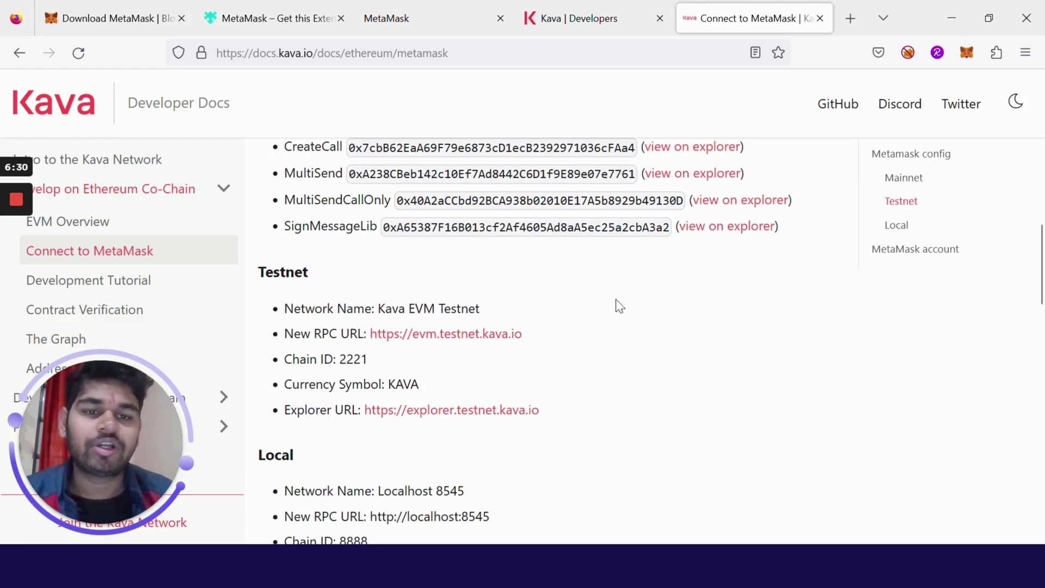
scroll(617, 301, up, 3)
scroll(617, 300, down, 3)
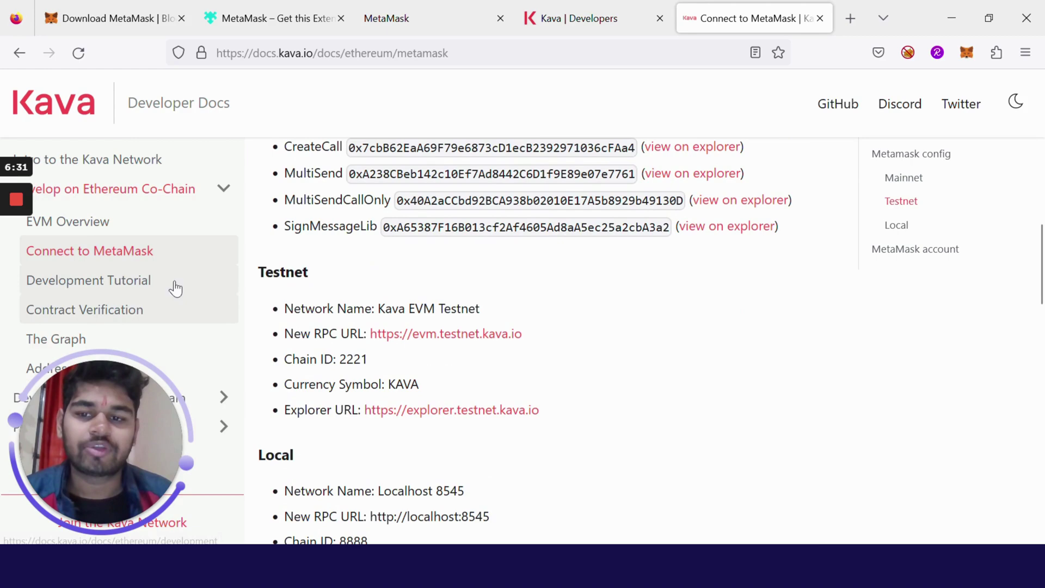
- Bring the Testnet settings with Chain ID 2221 into view, then close the Kava Developers tab
drag(257, 272, 305, 272)
click(739, 351)
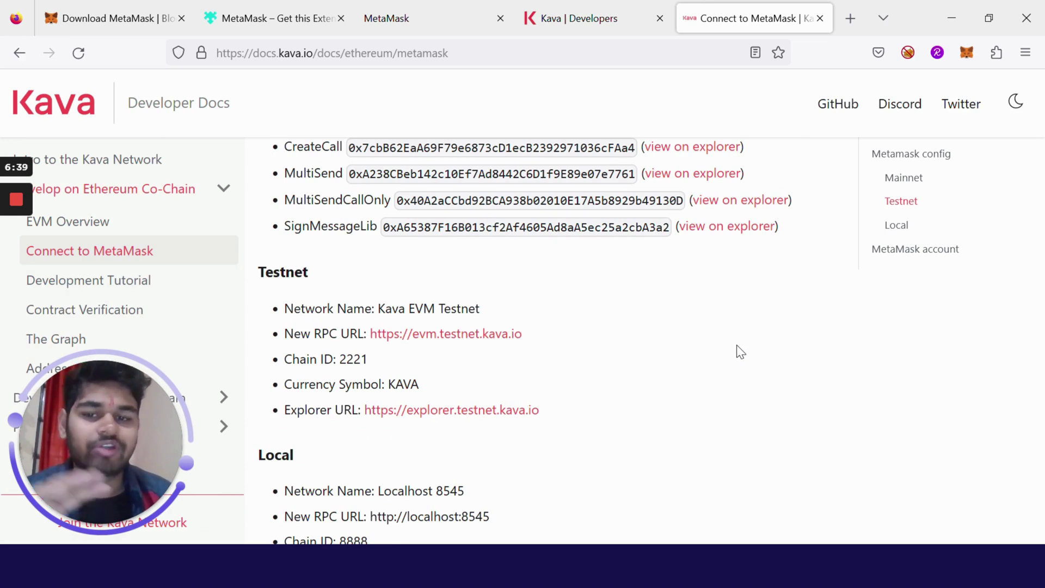
scroll(737, 350, up, 10)
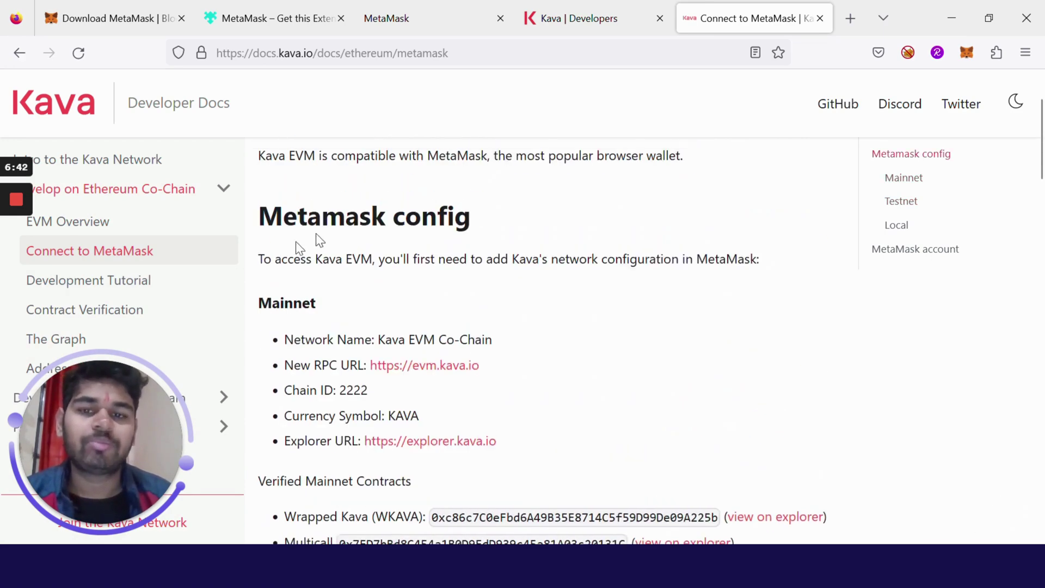
scroll(742, 361, down, 15)
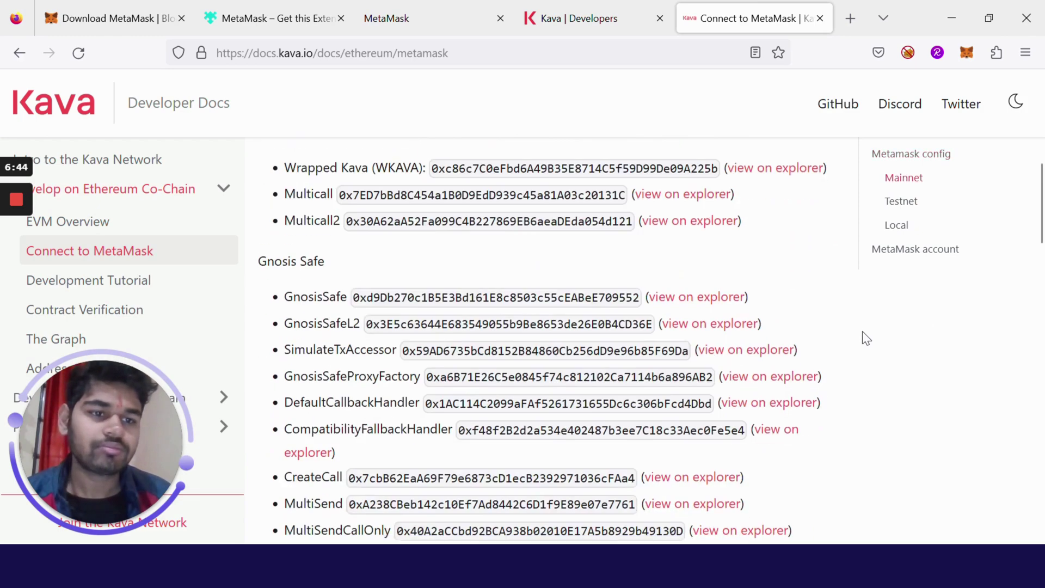
scroll(425, 327, up, 4)
scroll(436, 339, up, 3)
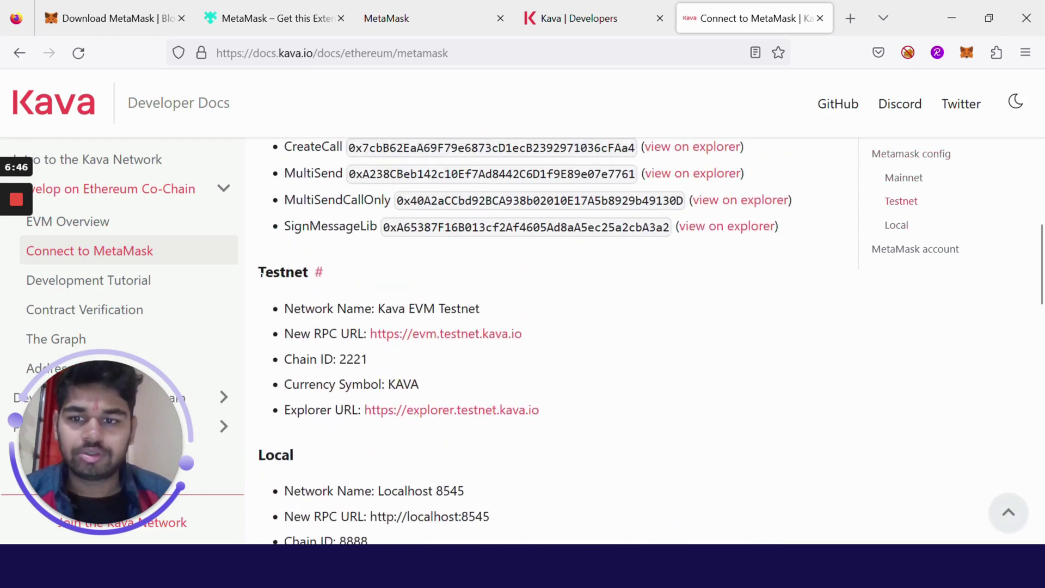
drag(258, 272, 587, 413)
click(586, 413)
click(622, 12)
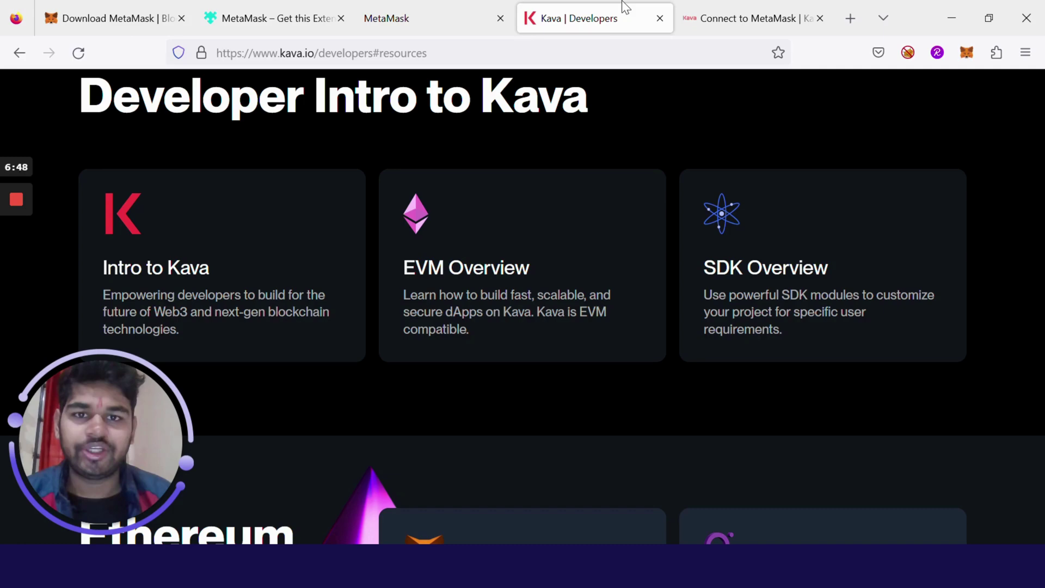
click(663, 19)
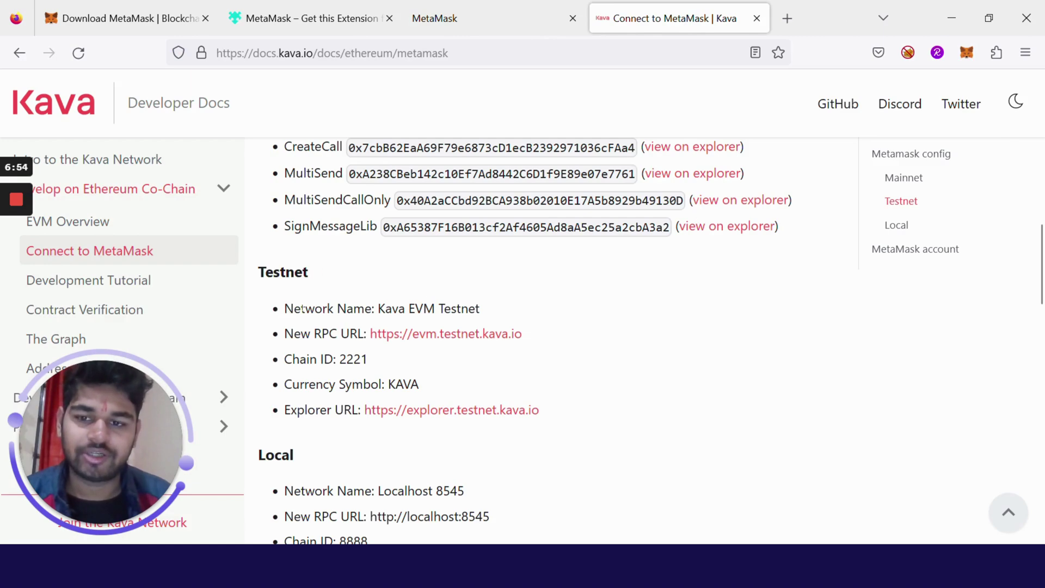
- Open MetaMask's form for adding a network manually from the network list
click(450, 19)
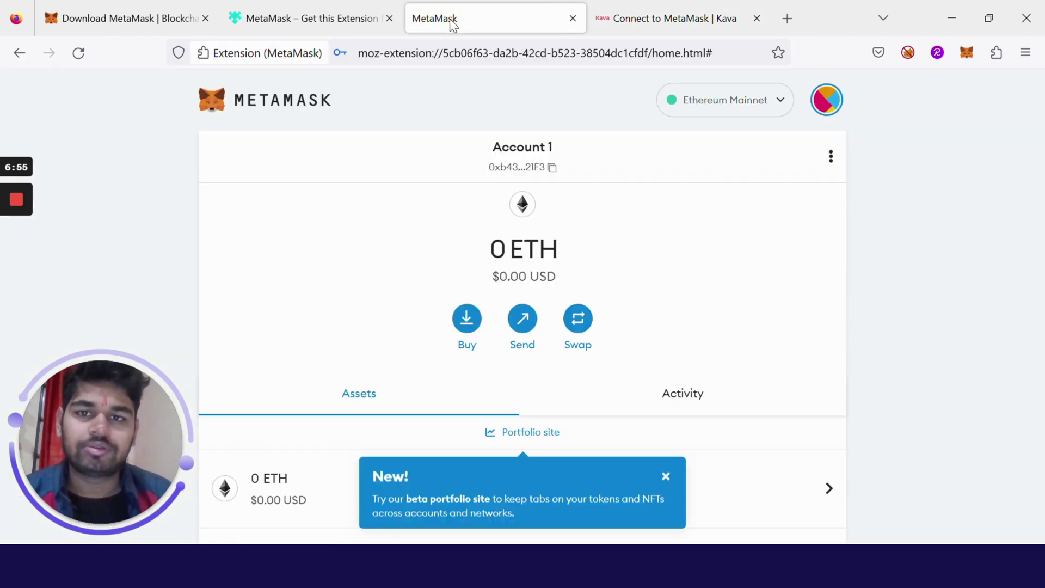
click(752, 112)
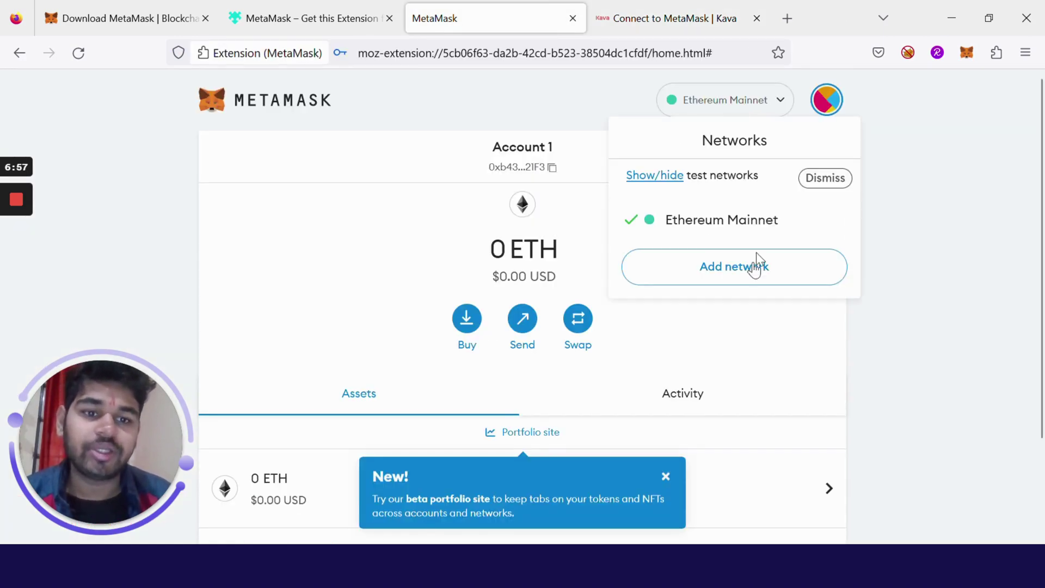
click(755, 266)
scroll(603, 439, down, 5)
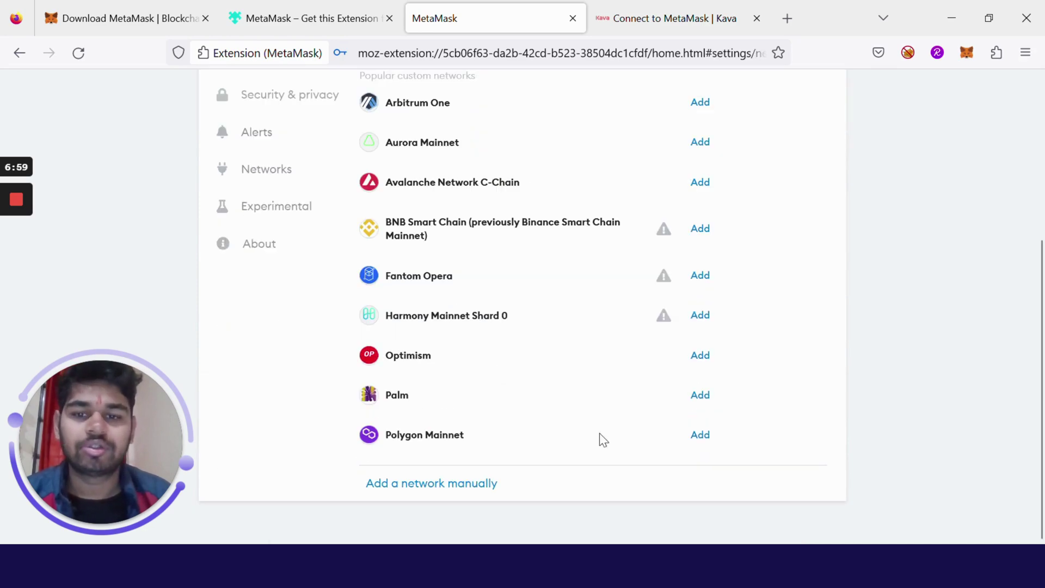
scroll(730, 431, up, 5)
scroll(443, 343, down, 5)
scroll(501, 353, up, 5)
scroll(503, 351, down, 5)
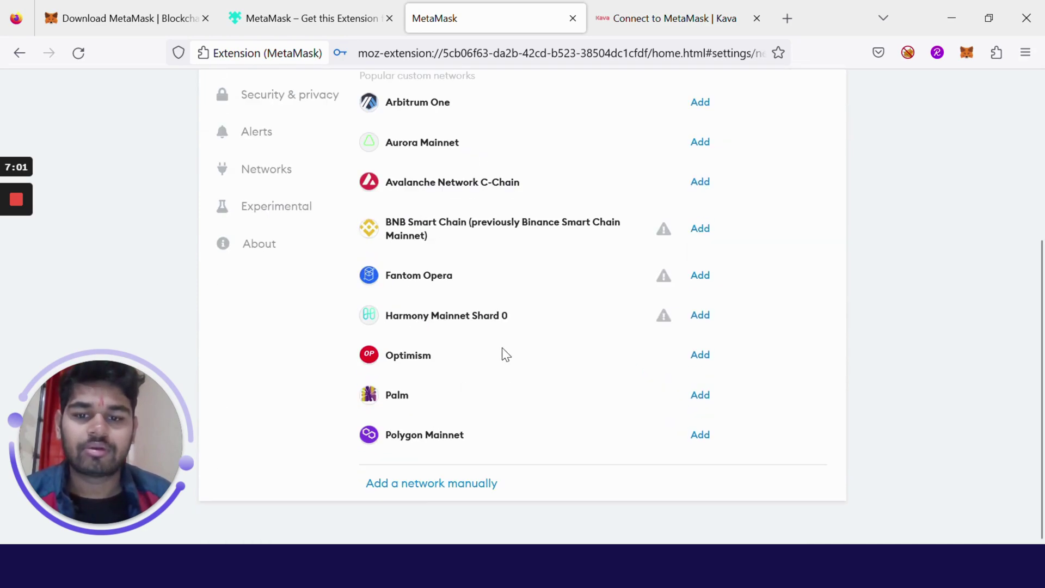
click(435, 484)
scroll(466, 306, up, 4)
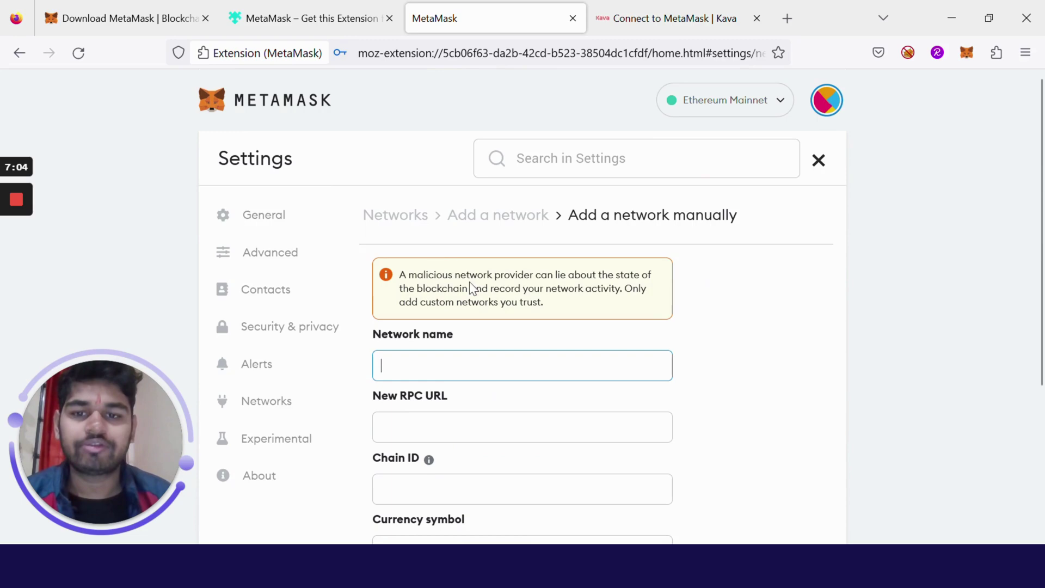
- Copy 'Kava EVM Testnet' from the docs into the network name field
click(626, 24)
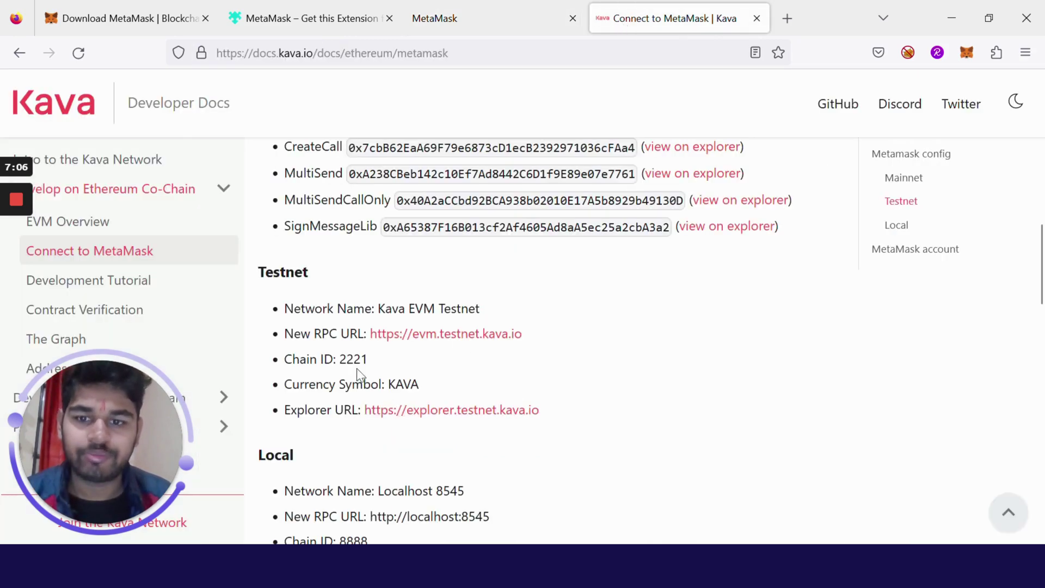
drag(378, 309, 492, 310)
key(ctrl+c)
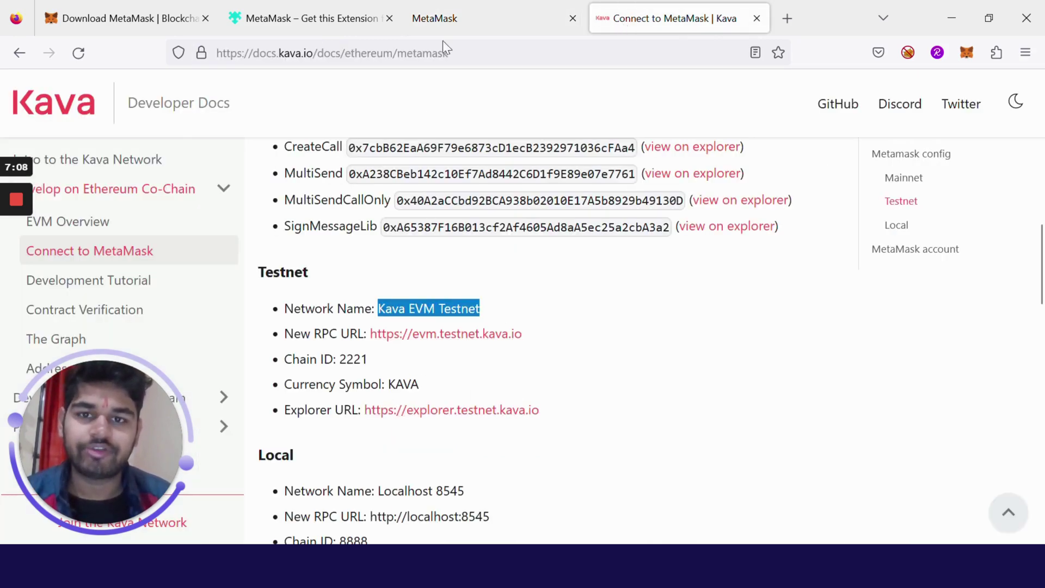
click(451, 6)
key(ctrl+v)
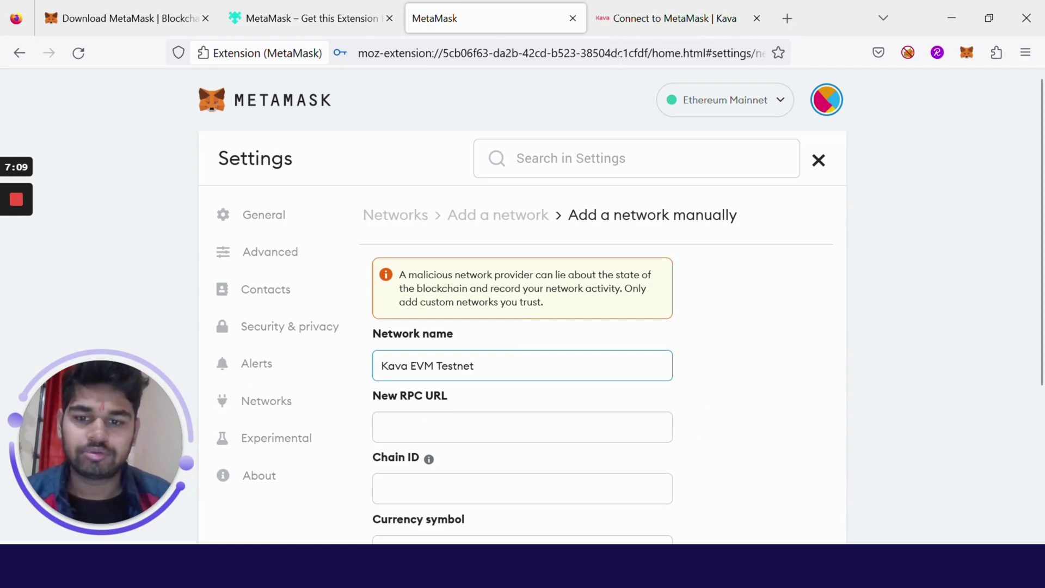
key(ctrl+Tab)
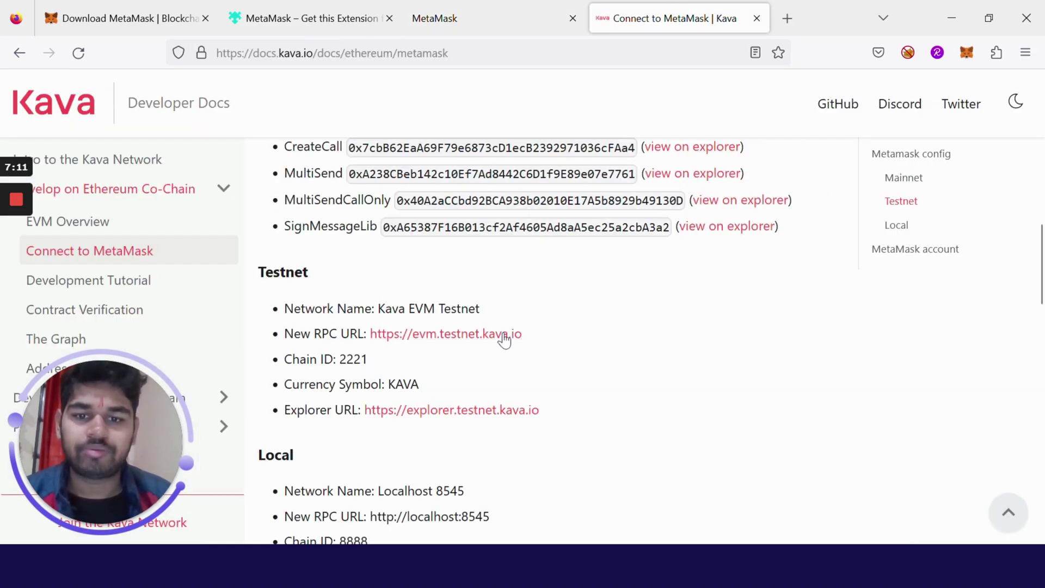
drag(523, 334, 370, 334)
key(ctrl+c)
click(560, 8)
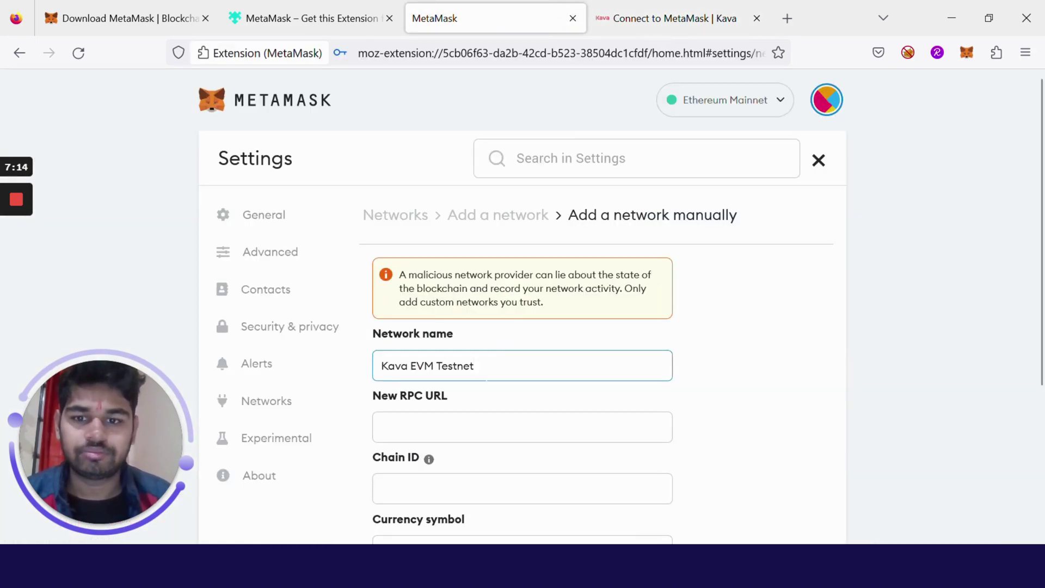
key(Tab)
key(ctrl+v)
- Take chain ID 2221 from the docs for the Chain ID field
click(650, 30)
scroll(517, 338, down, 2)
double_click(353, 274)
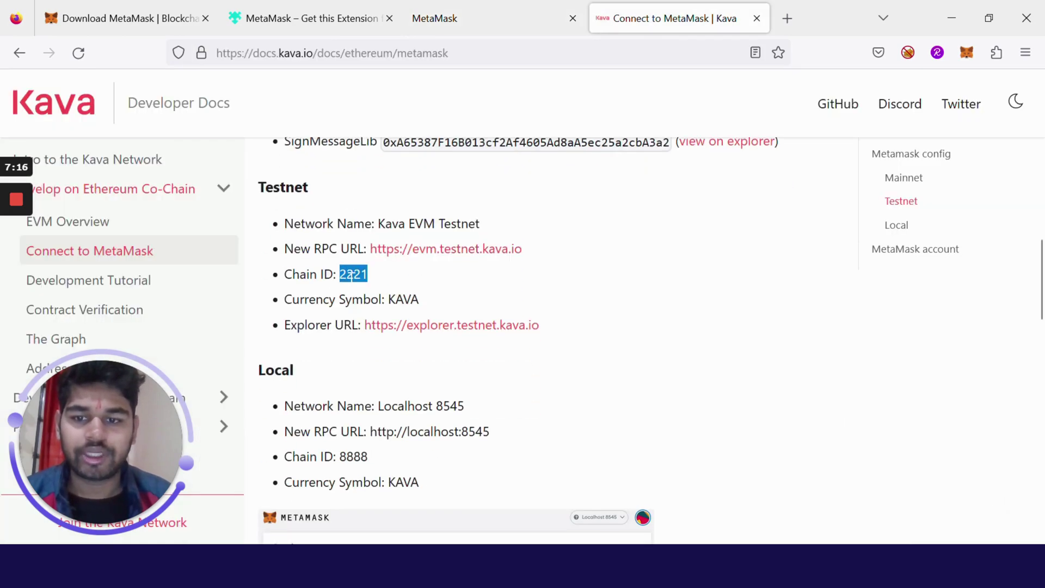
click(546, 6)
scroll(511, 328, down, 3)
click(436, 292)
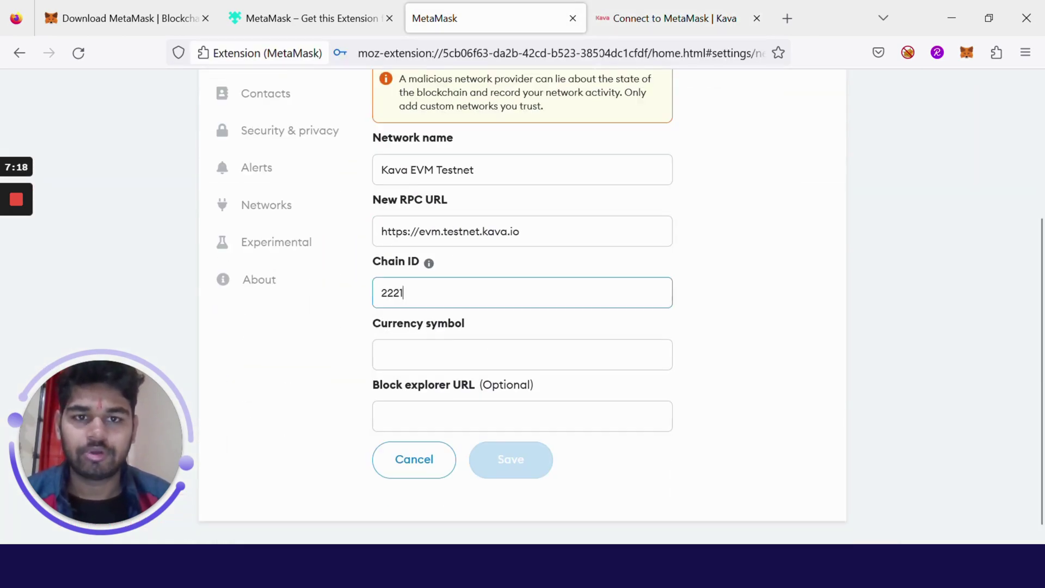
- Paste KAVA as the currency symbol and save the new network
key(ctrl+Tab)
double_click(404, 299)
key(ctrl+c)
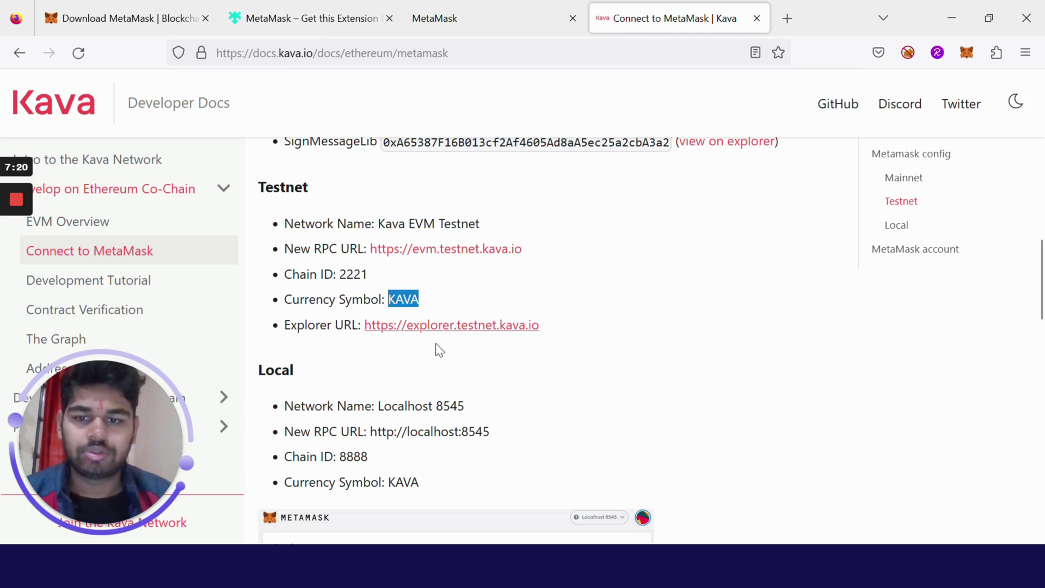
click(482, 1)
click(481, 354)
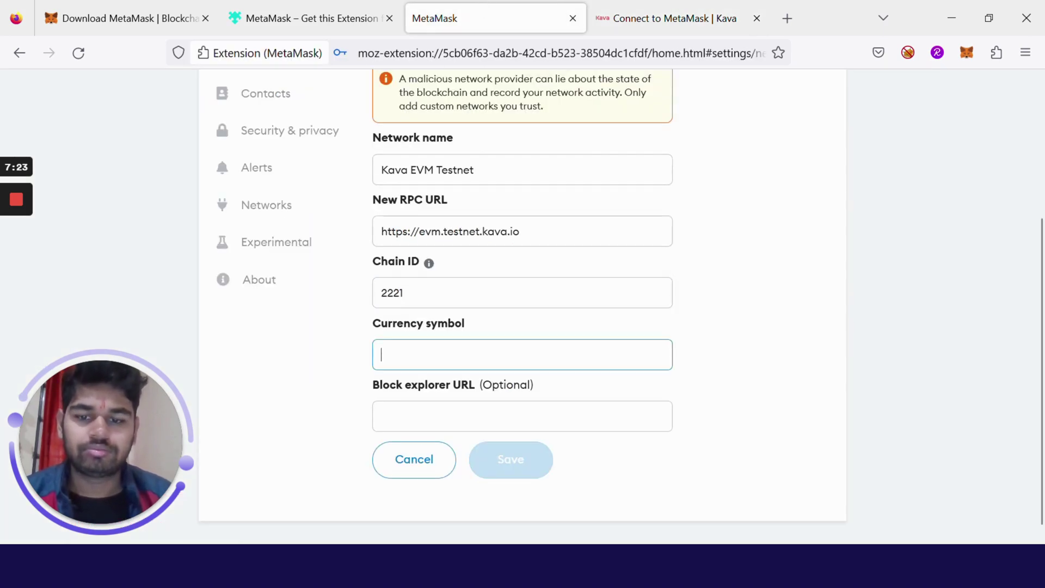
key(ctrl+v)
drag(572, 430, 366, 434)
scroll(525, 466, down, 2)
click(508, 443)
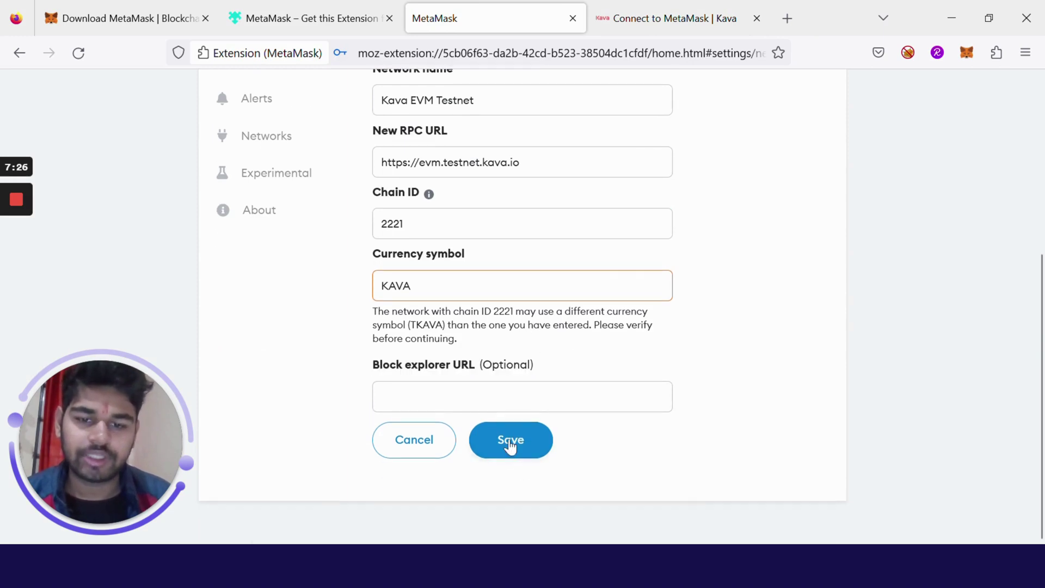
- Confirm Kava EVM Testnet is active with 0 KAVA and dismiss the network-added notification
scroll(559, 235, up, 3)
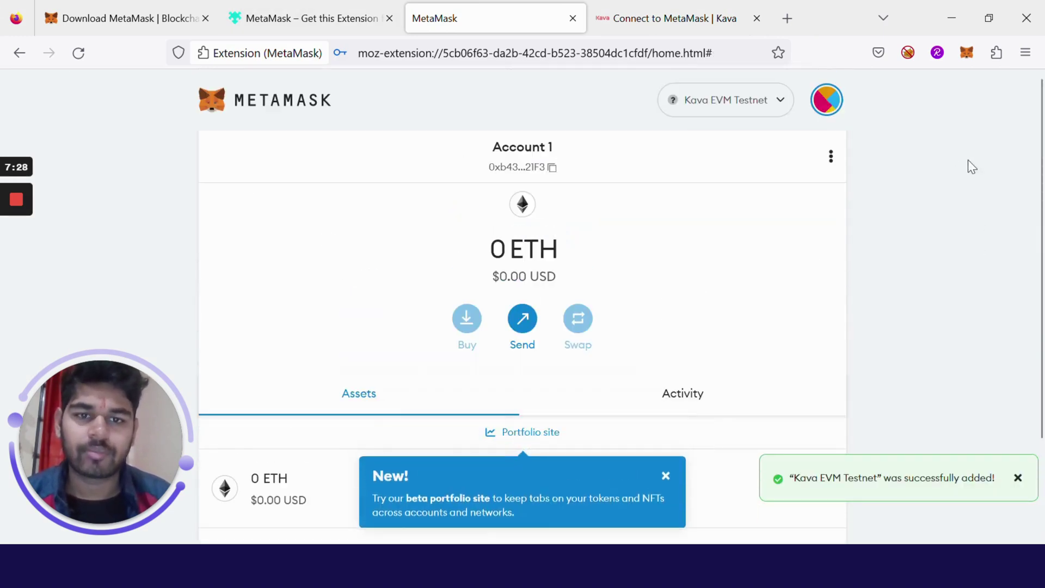
click(674, 103)
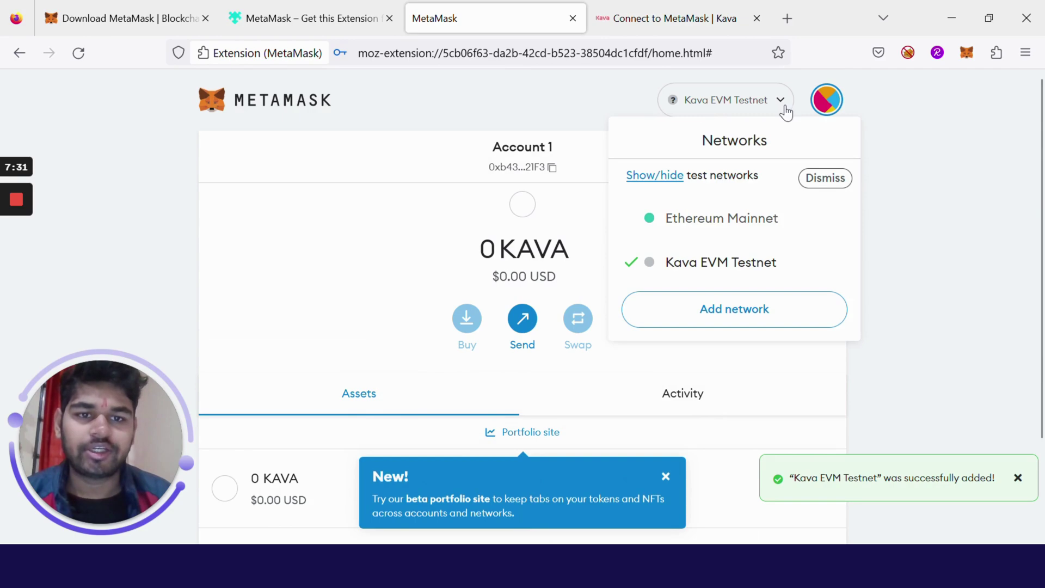
click(730, 110)
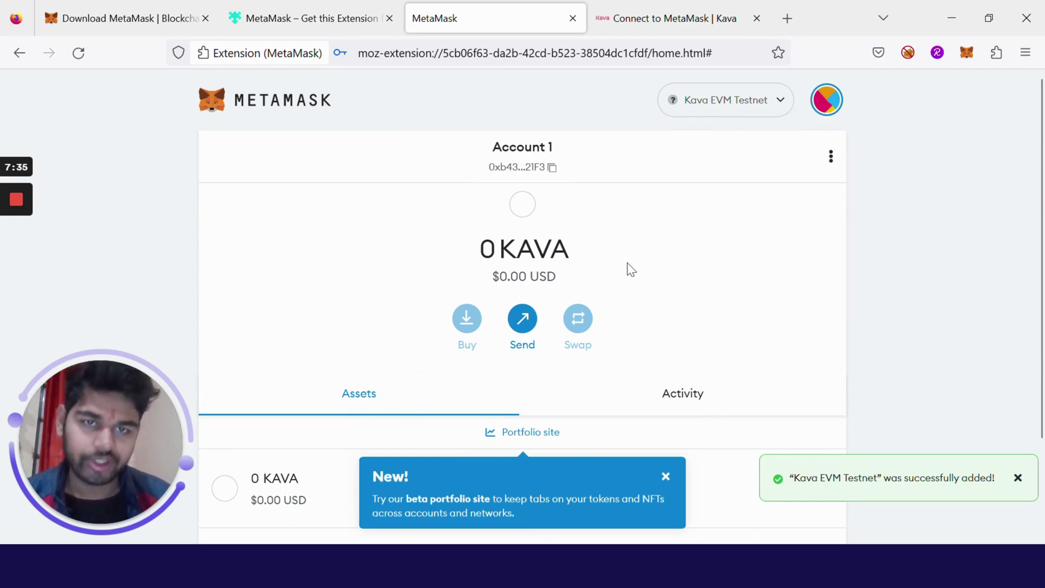
click(1017, 478)
- Search Google for 'kava testnet faucet' and open the Kava Testnet Faucet result
click(716, 18)
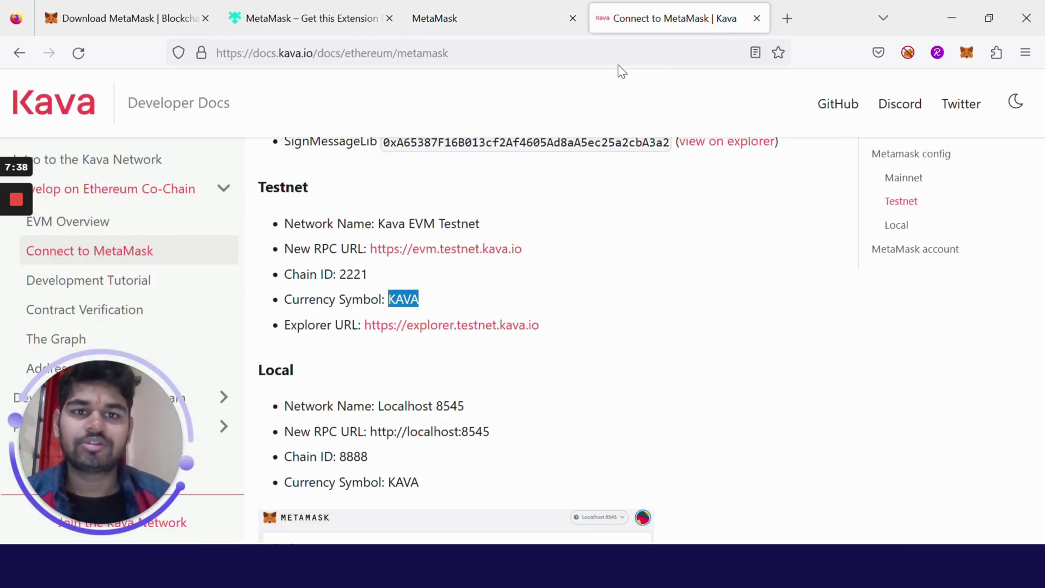
click(618, 54)
text(kav)
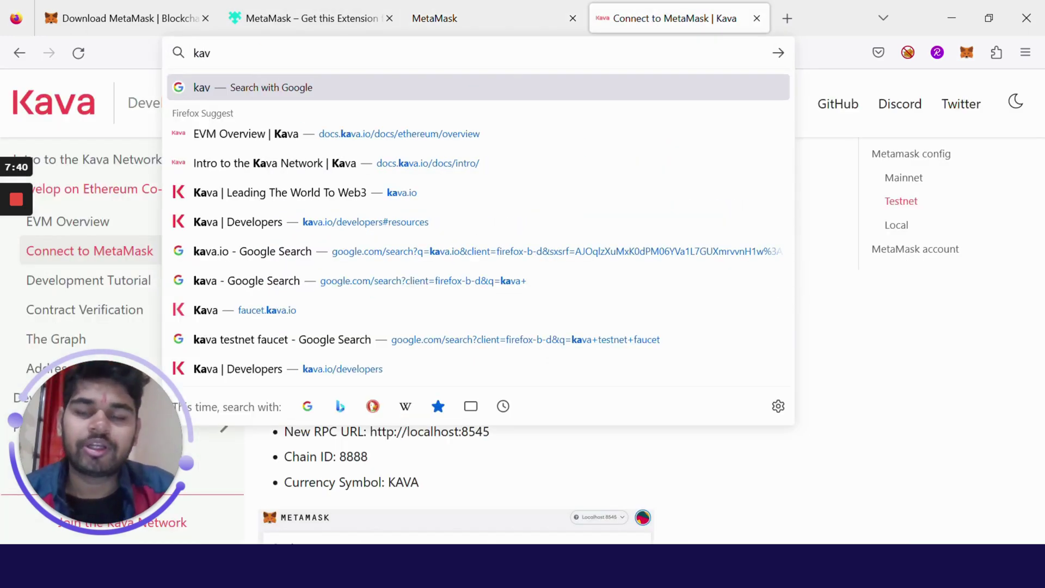
text(a testnet faucet)
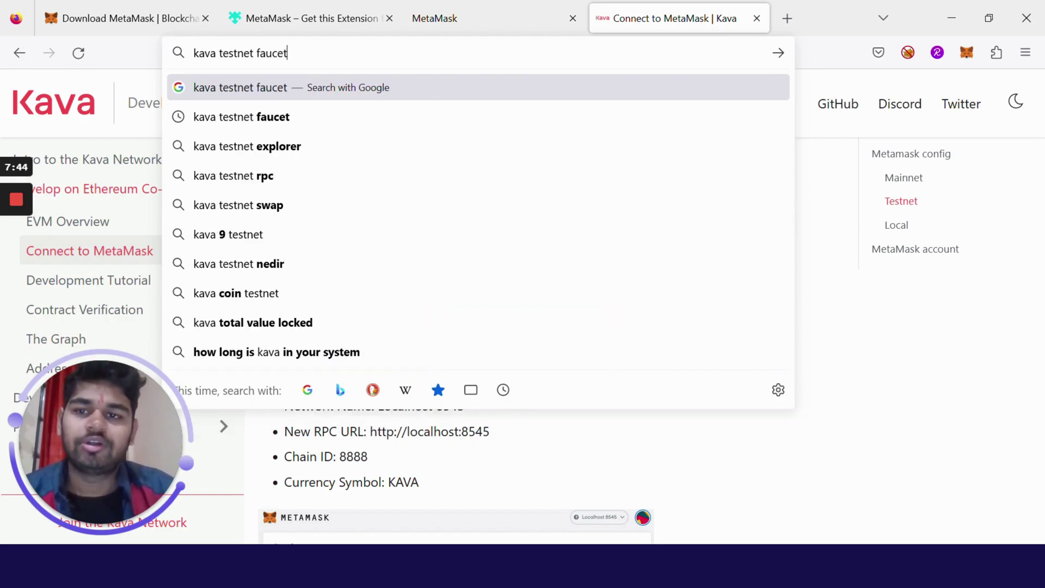
key(Return)
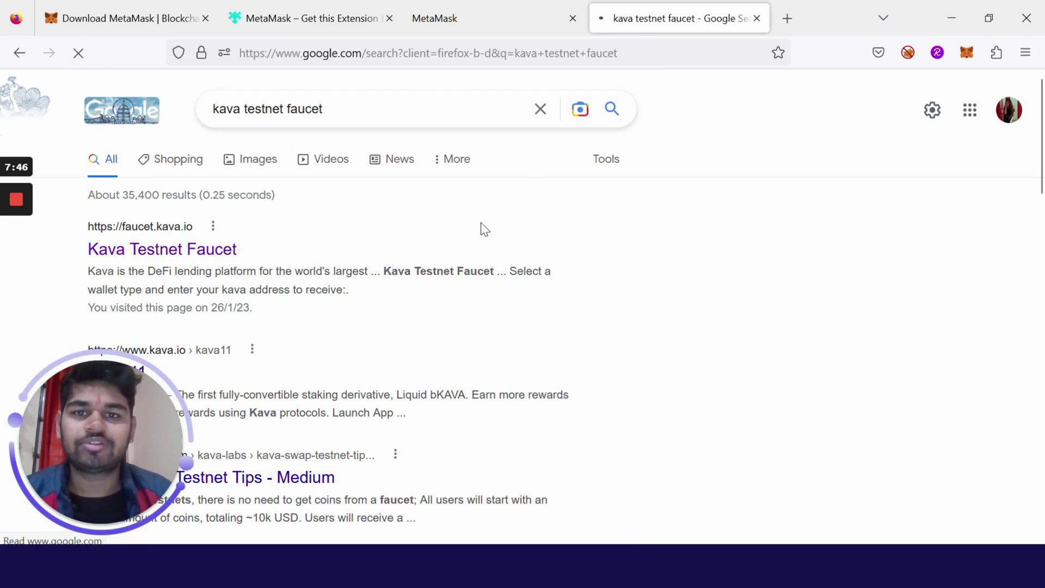
click(222, 264)
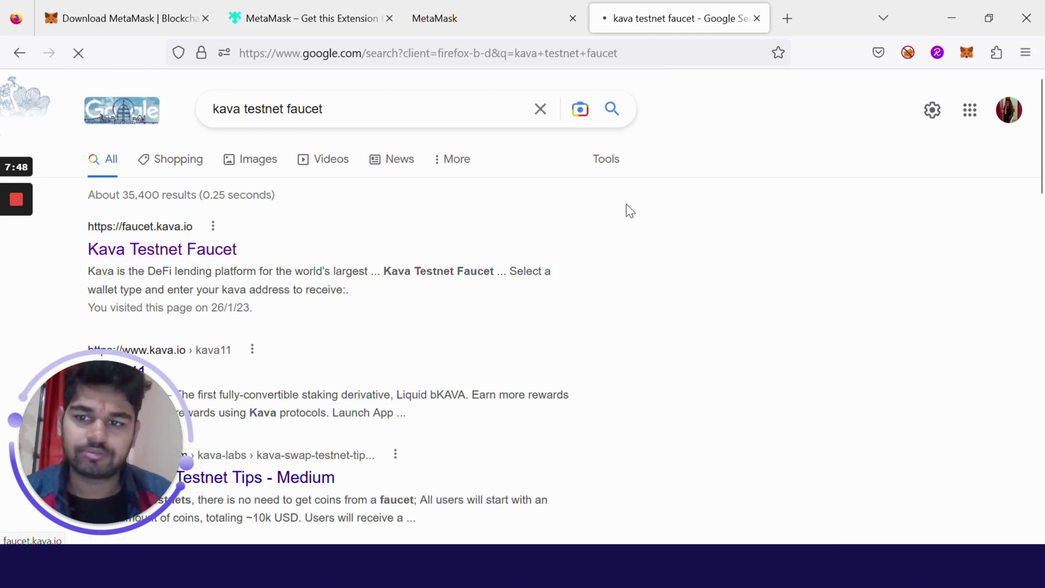
- Choose Metamask as the wallet type on the Kava Faucet page
click(163, 249)
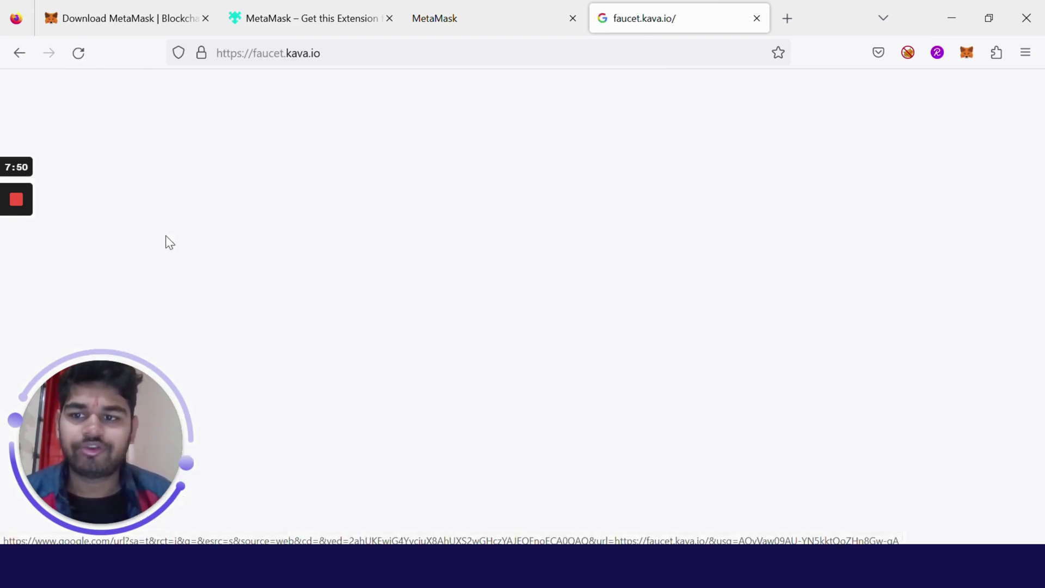
scroll(533, 222, down, 3)
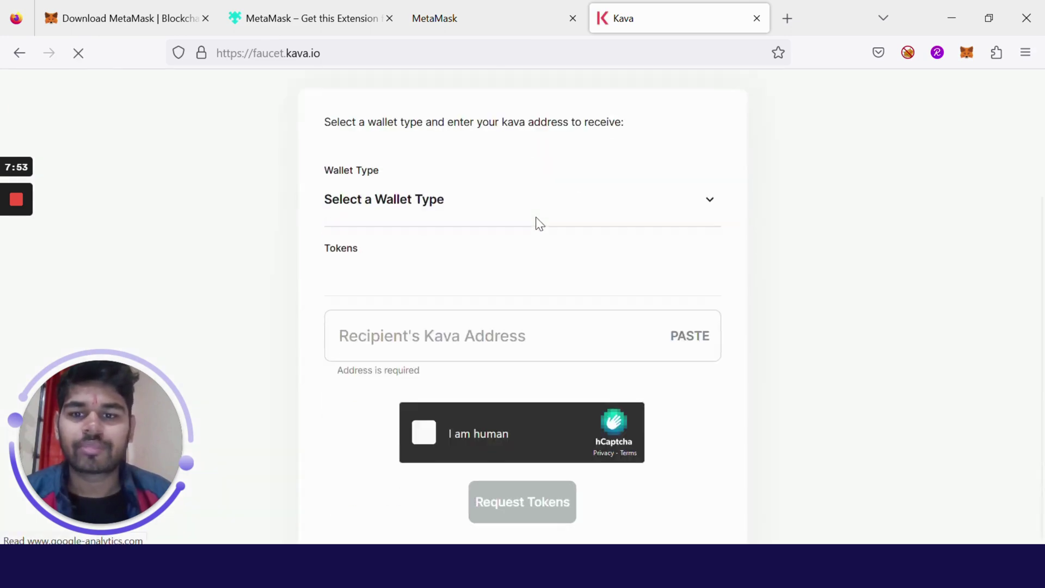
click(378, 203)
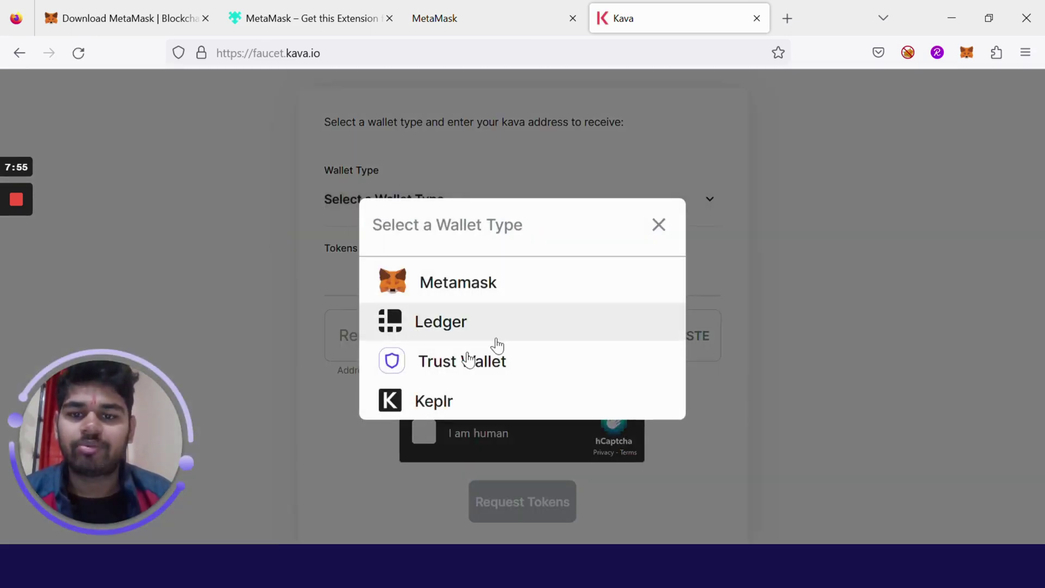
drag(438, 298, 471, 283)
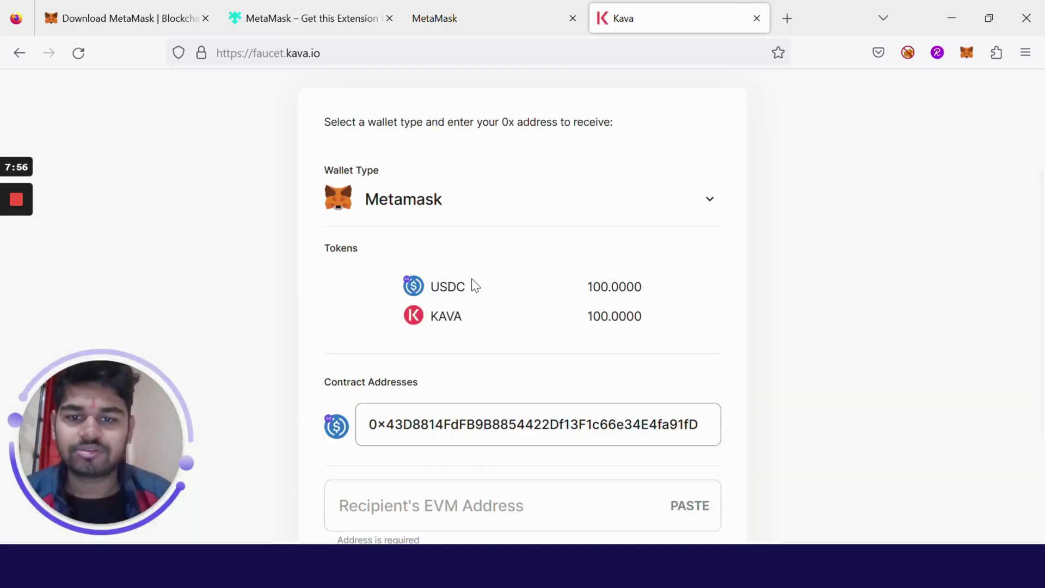
scroll(675, 281, down, 3)
click(454, 335)
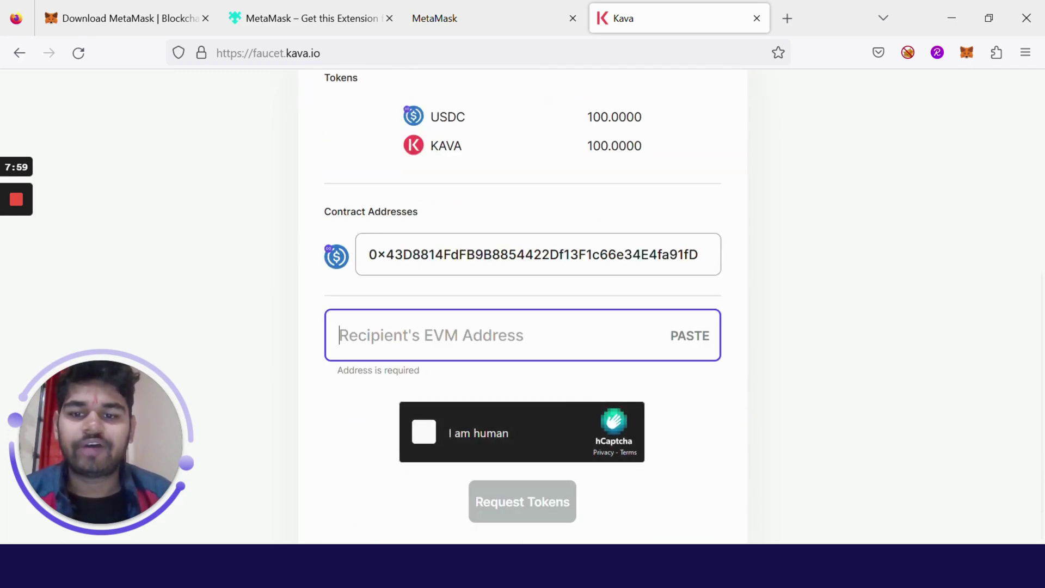
- Copy Account 1's address from MetaMask, keeping Kava EVM Testnet as the active network
click(456, 17)
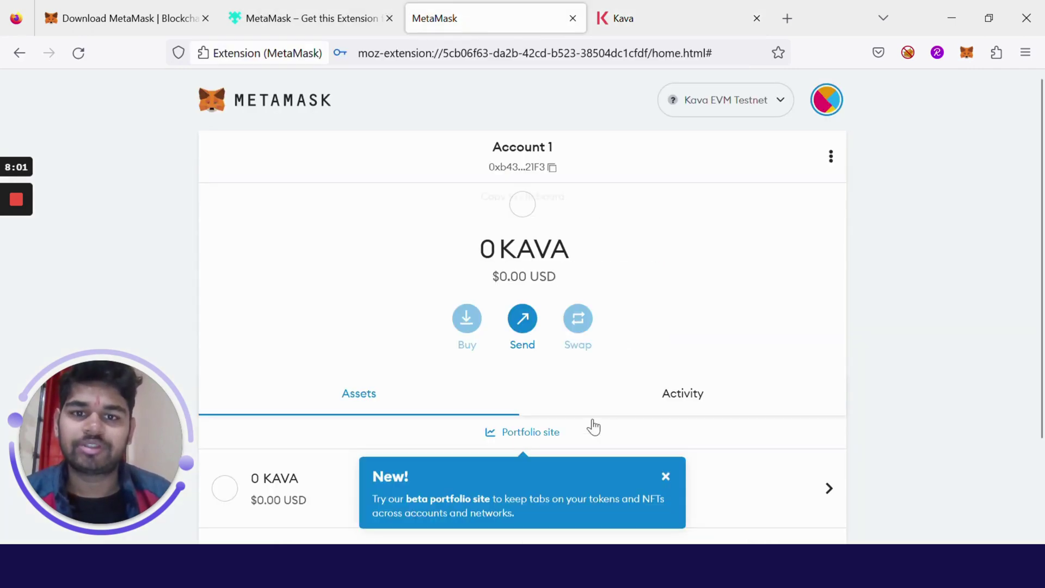
click(729, 113)
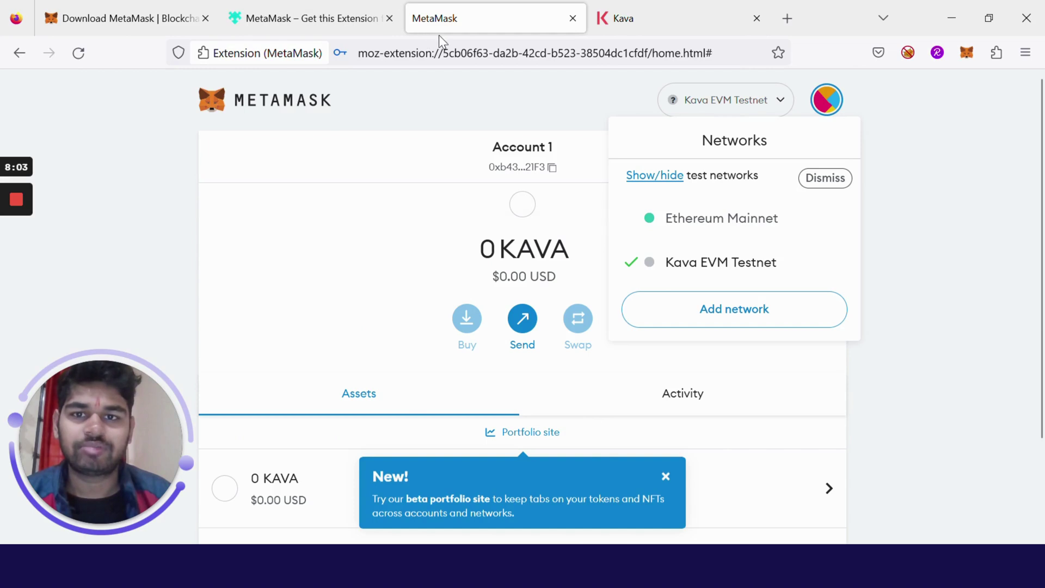
click(653, 15)
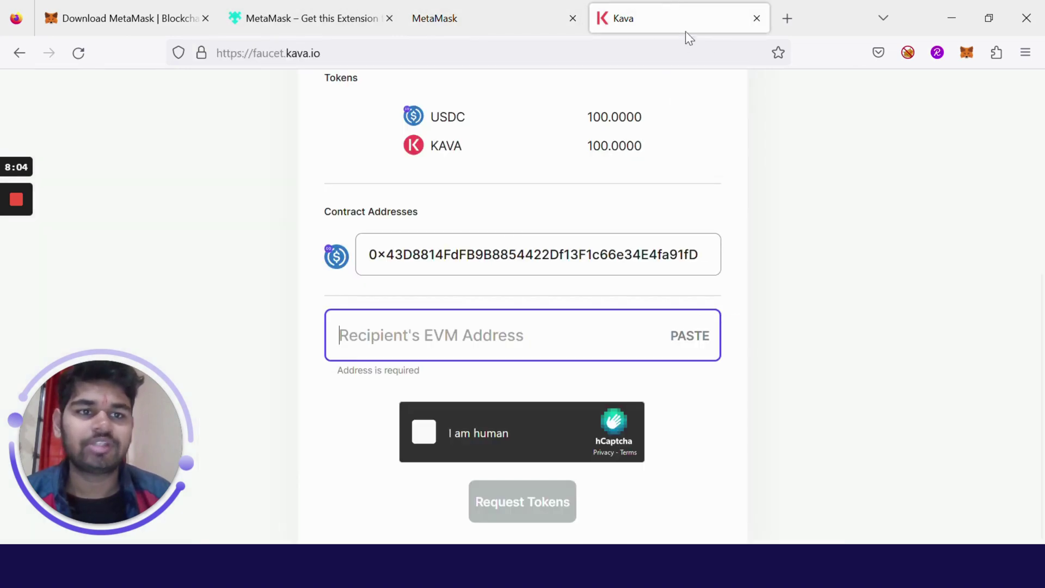
click(965, 55)
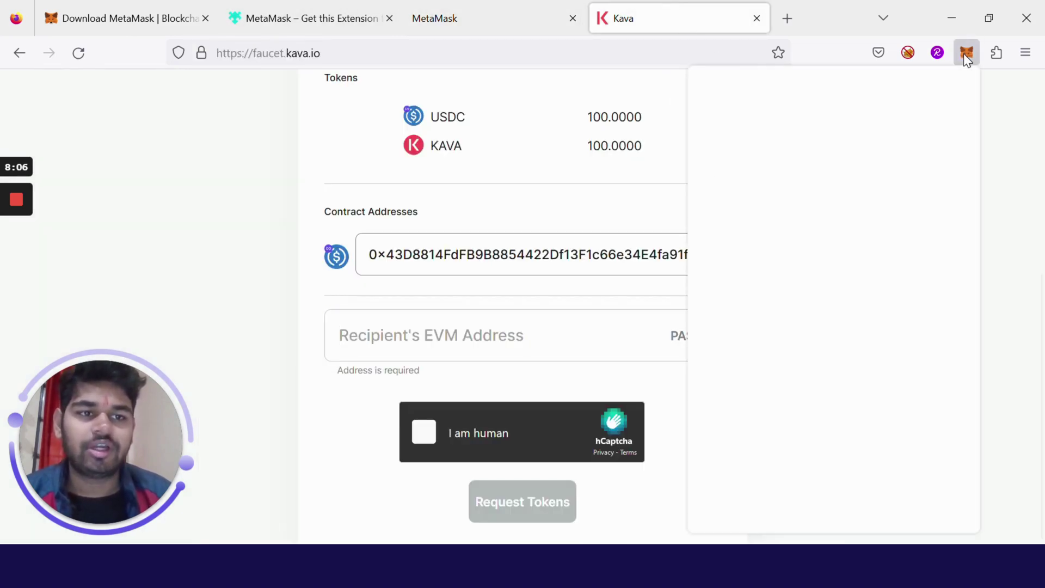
click(858, 96)
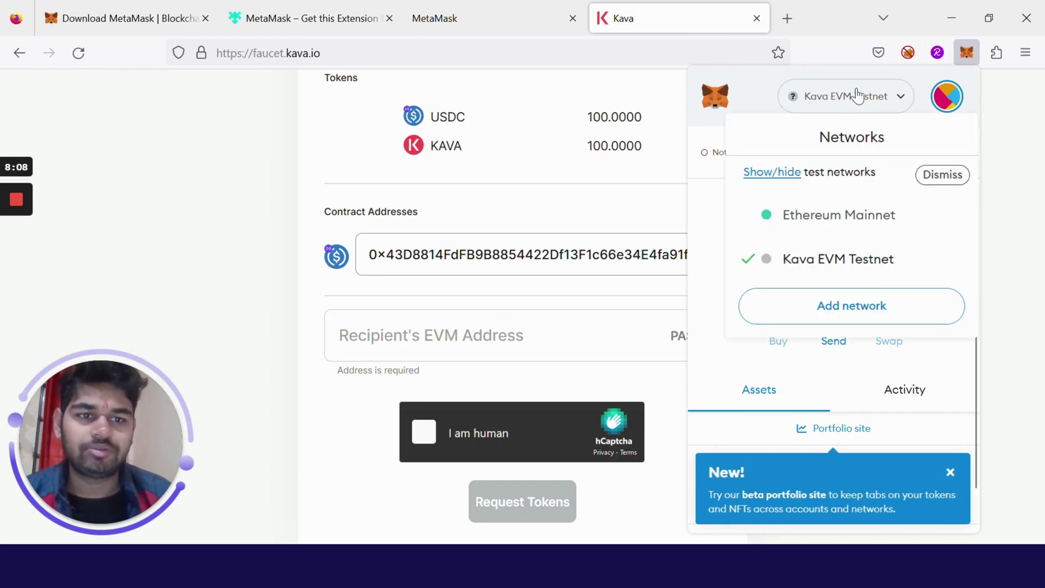
click(859, 96)
click(869, 107)
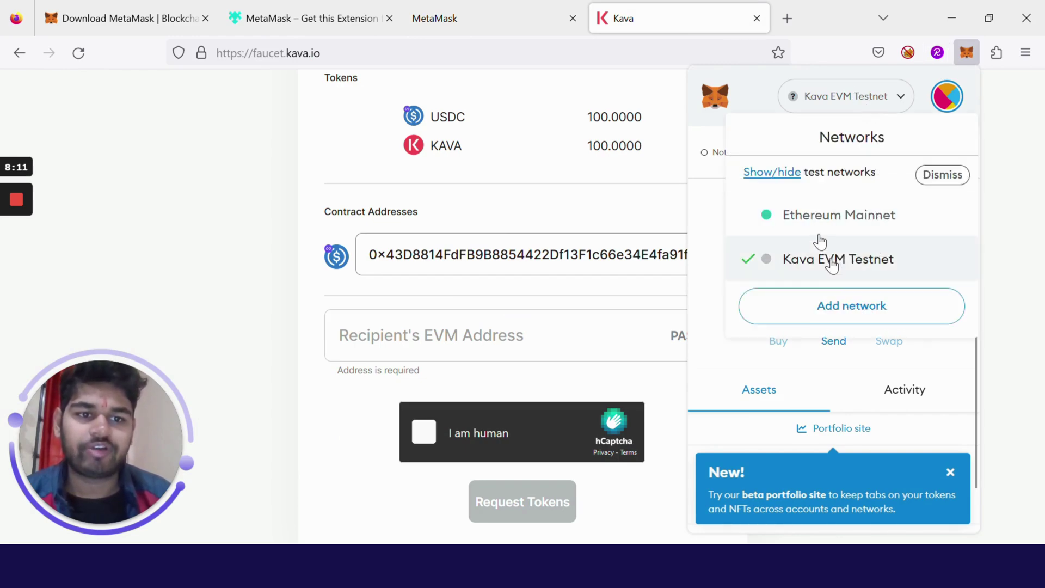
click(867, 113)
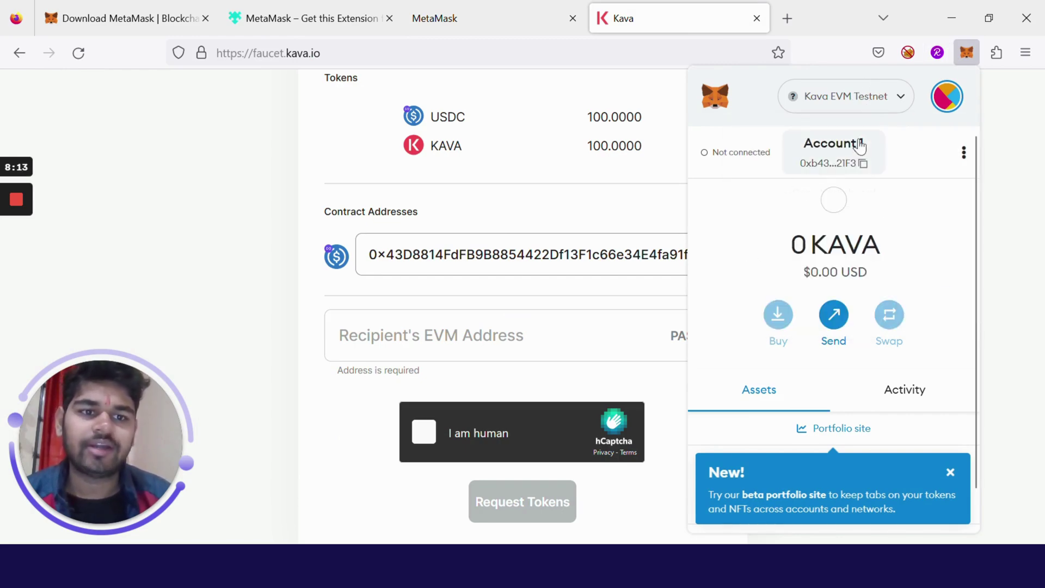
click(862, 164)
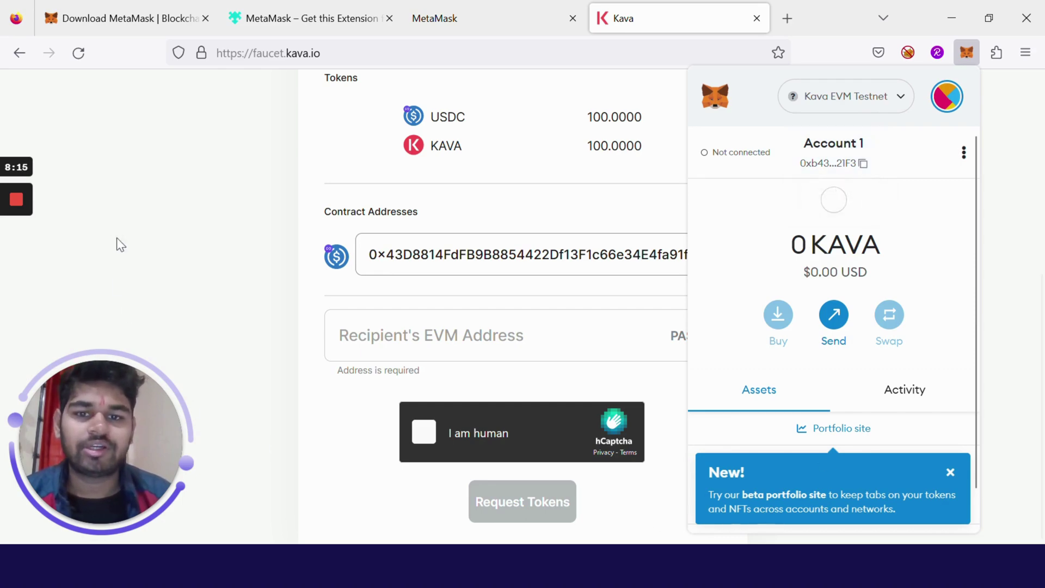
click(381, 335)
- Paste the account address and pass the sunflower image captcha
key(ctrl+v)
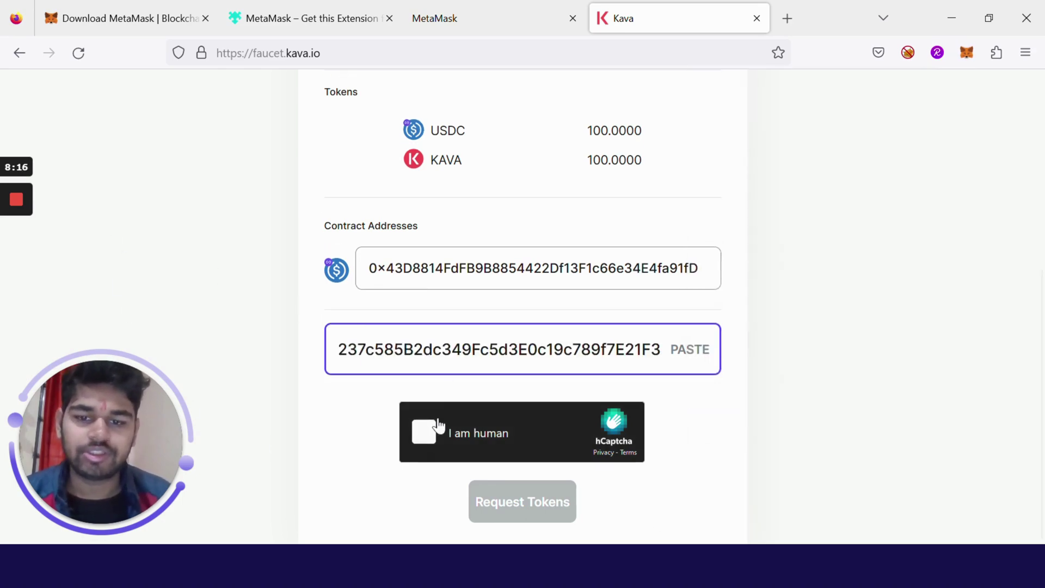
click(424, 432)
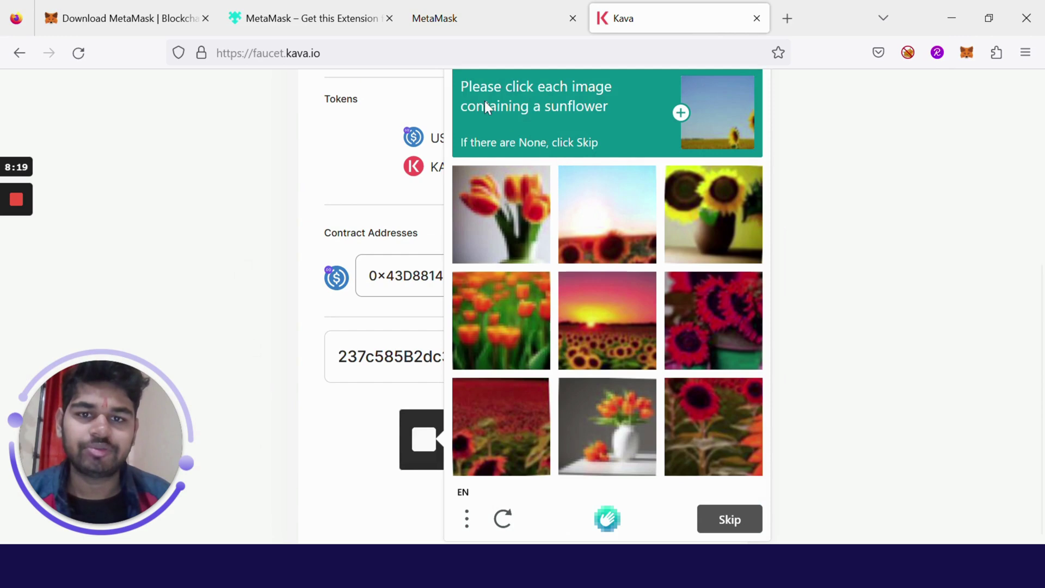
click(704, 204)
click(611, 241)
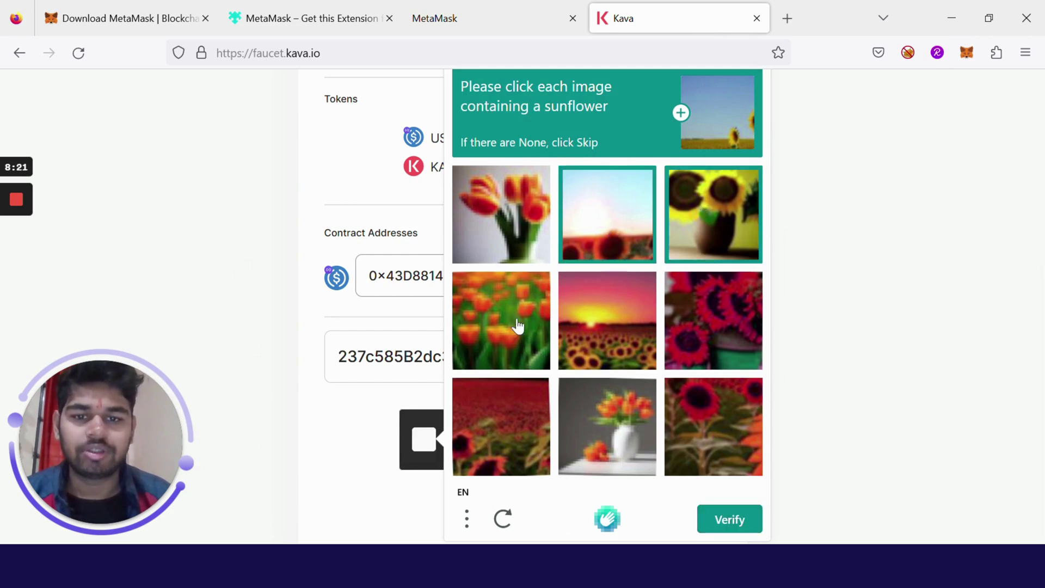
click(571, 342)
click(536, 420)
click(678, 417)
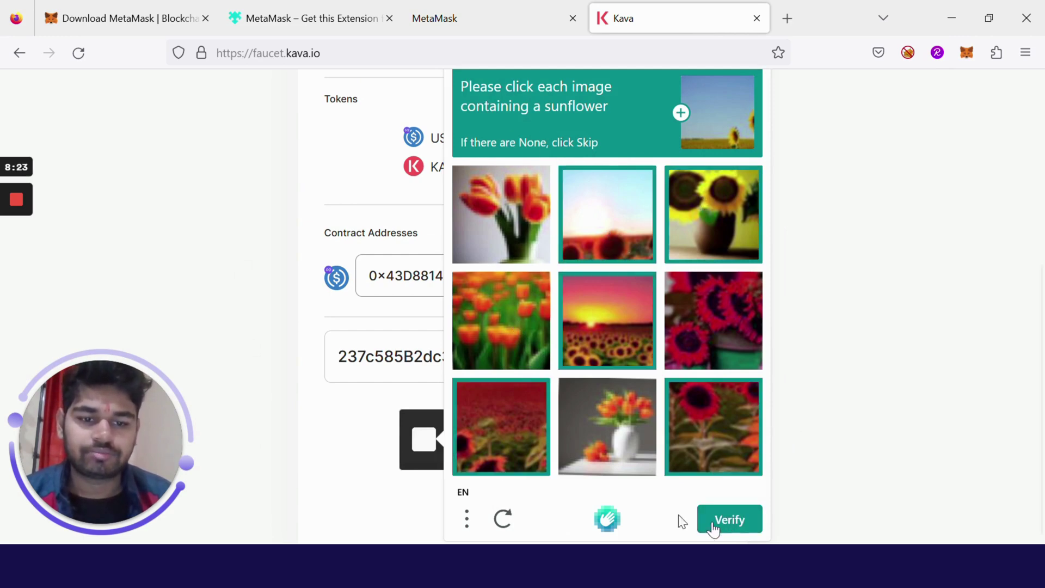
click(721, 520)
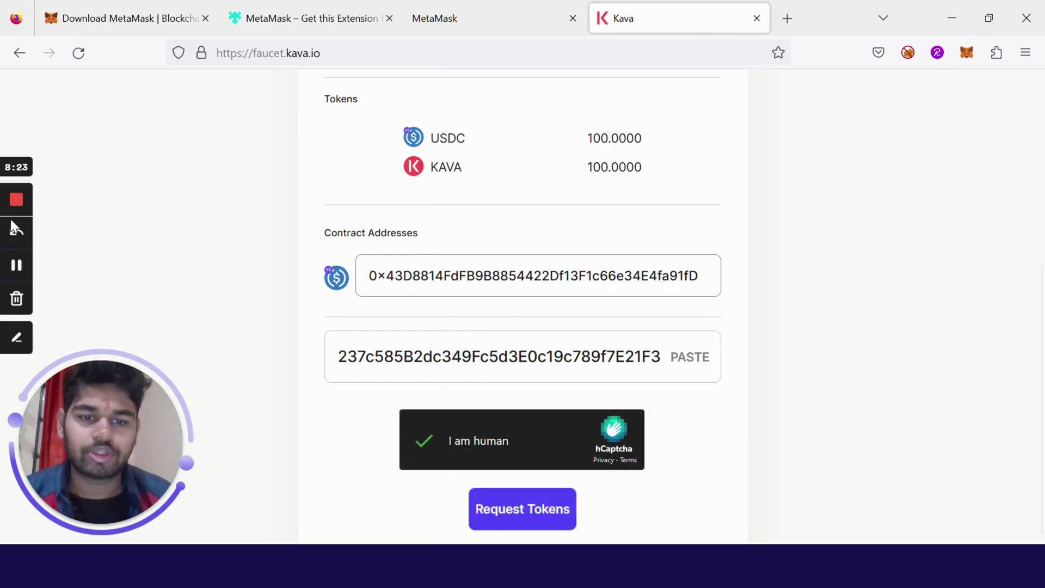
- Request the test tokens and dismiss the confirmation showing 100 KAVA and 100 USDC
click(518, 501)
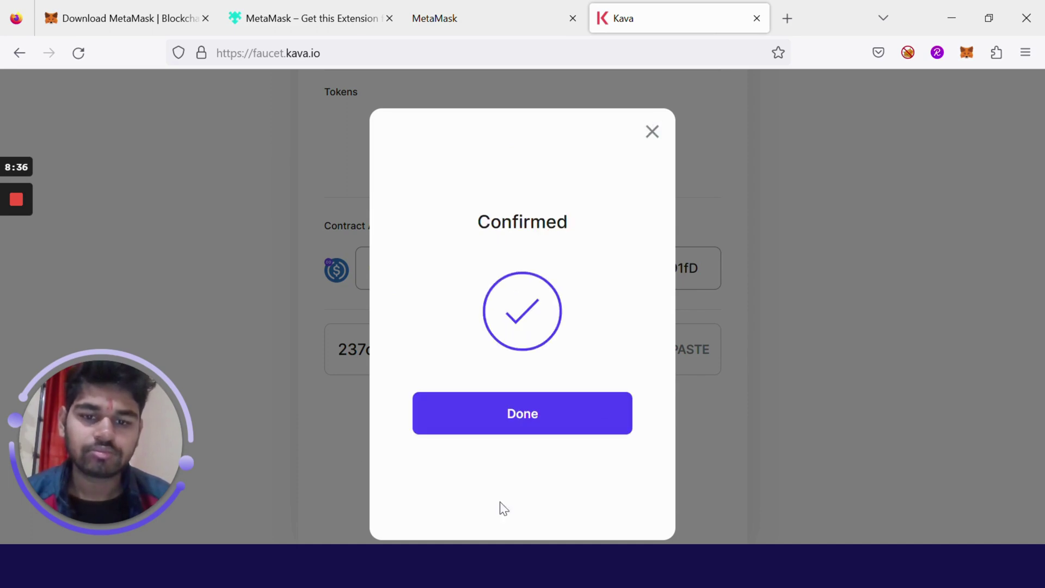
drag(546, 222, 568, 222)
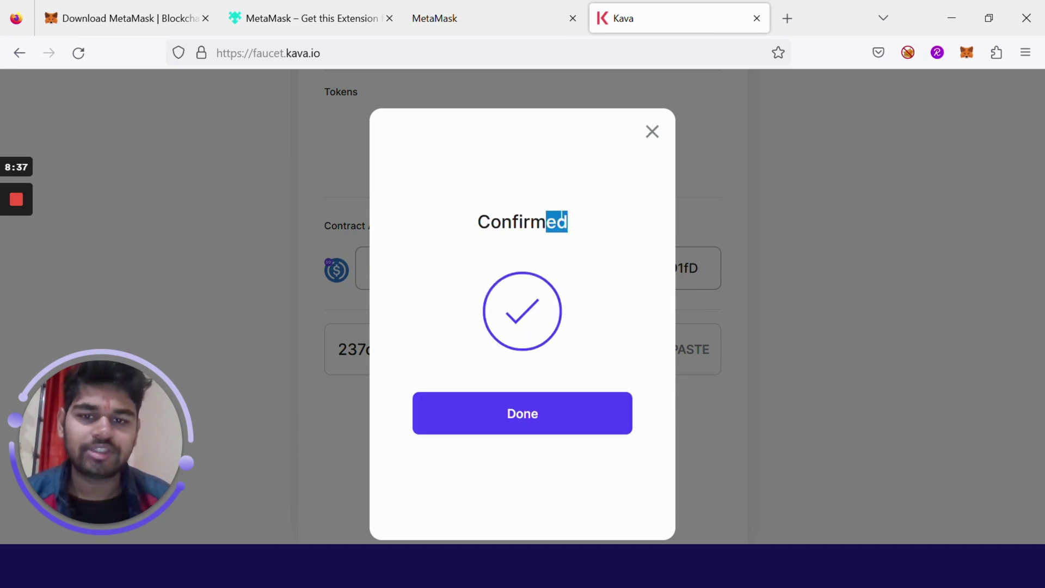
click(531, 418)
click(572, 19)
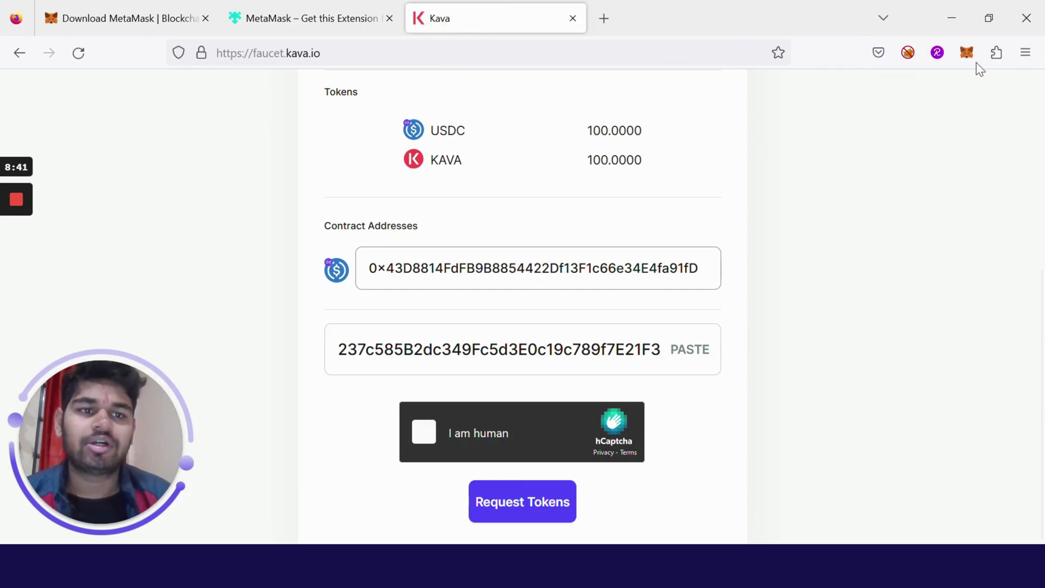
click(959, 52)
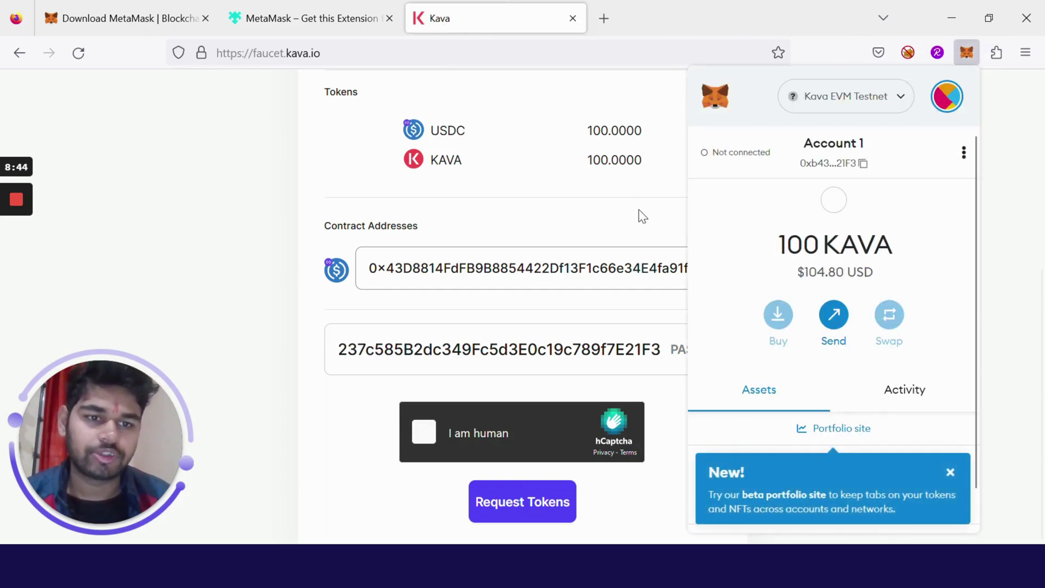
drag(776, 240, 310, 233)
click(120, 200)
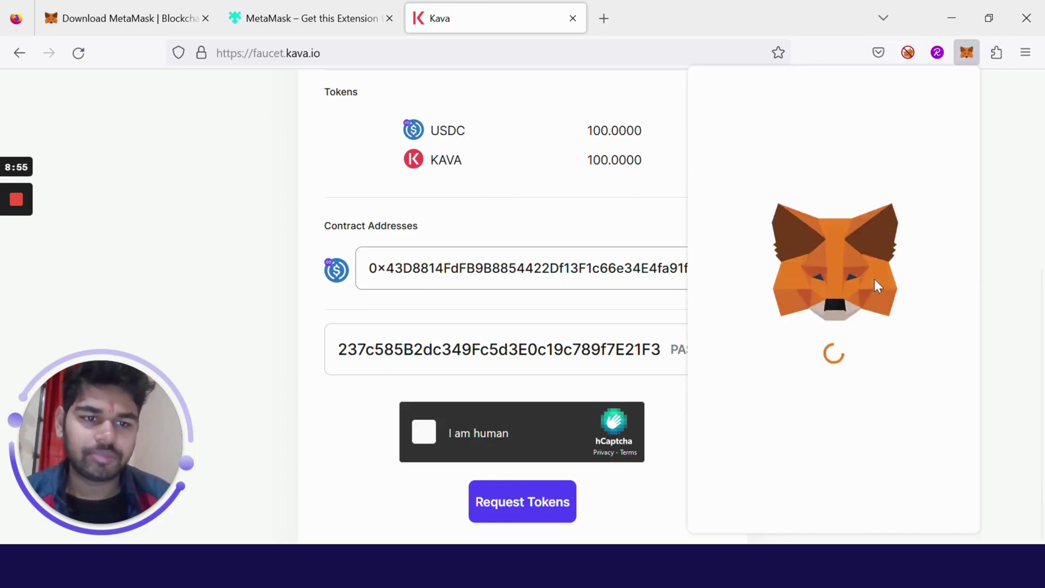
drag(874, 245, 783, 245)
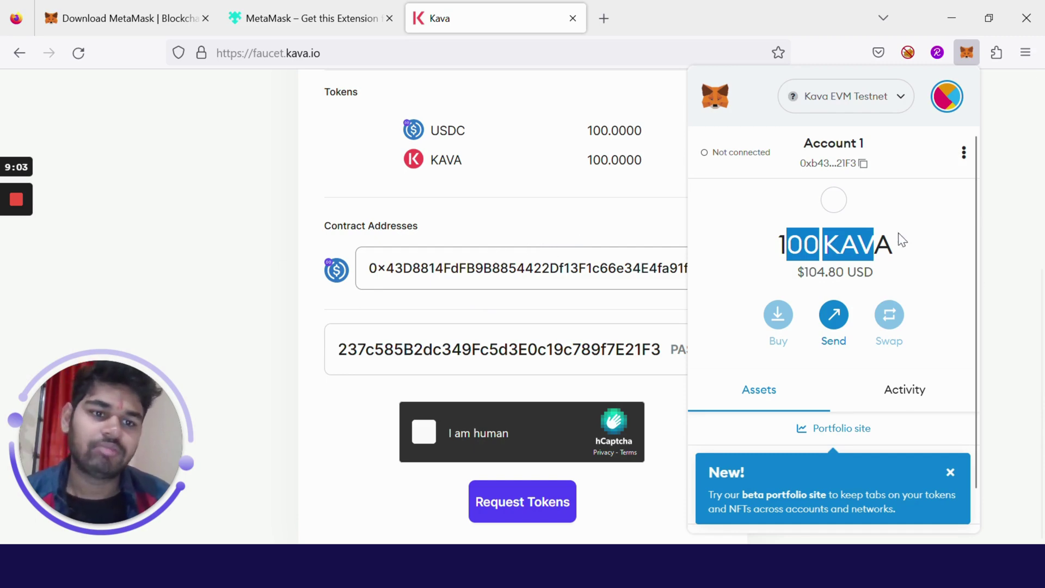
drag(916, 255, 742, 259)
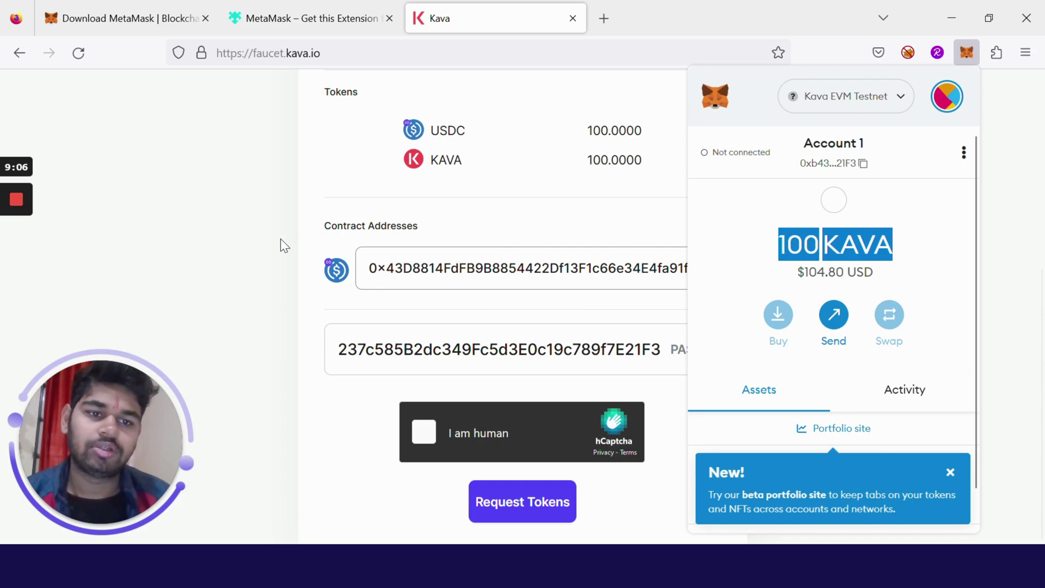
click(370, 351)
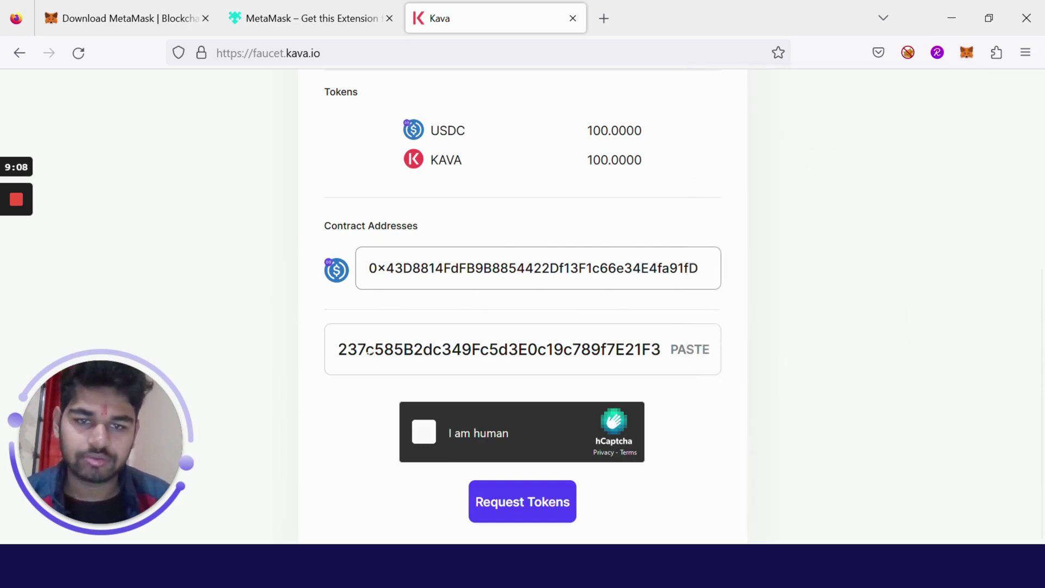